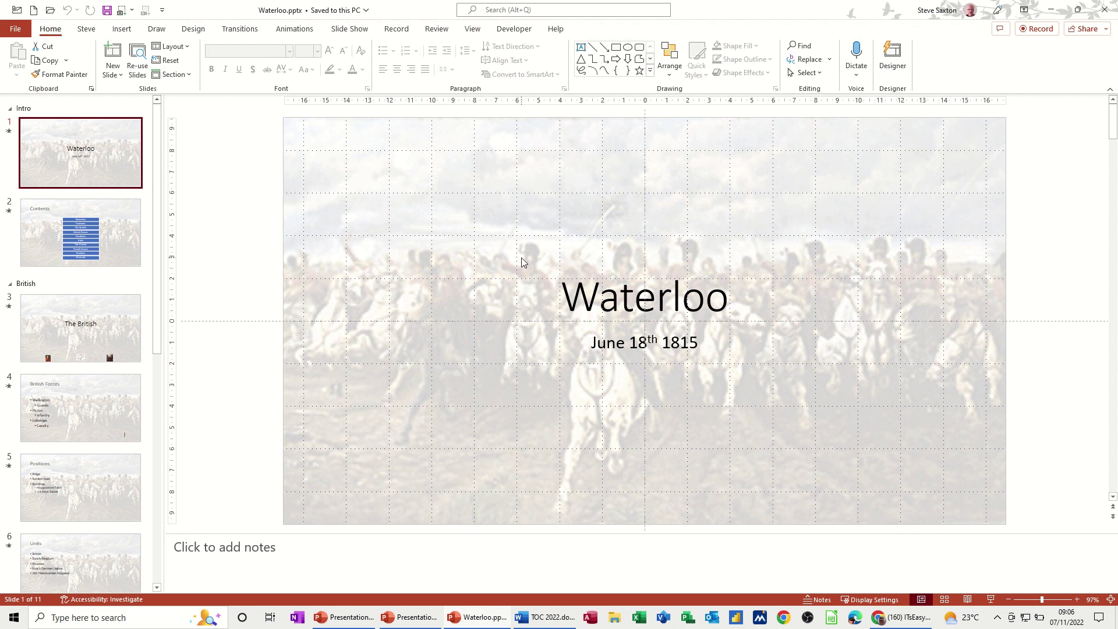
Step: Browse the slide thumbnails and open slide 4, British Forces, with its three numbered notes
scroll(87, 244, "down", 3)
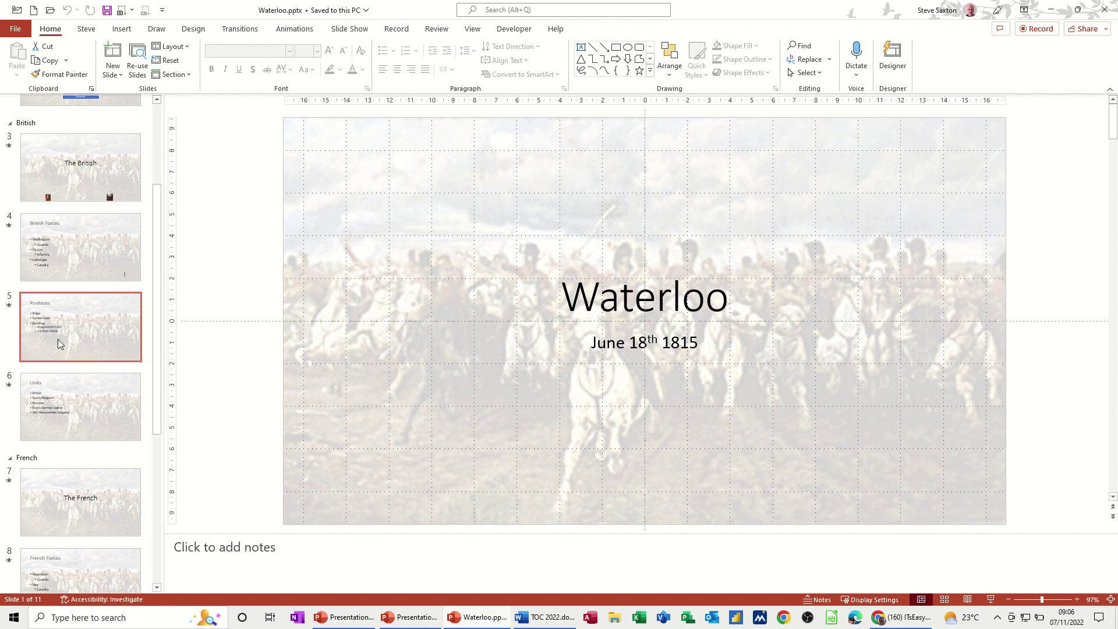
scroll(61, 344, "down", 5)
scroll(65, 348, "up", 6)
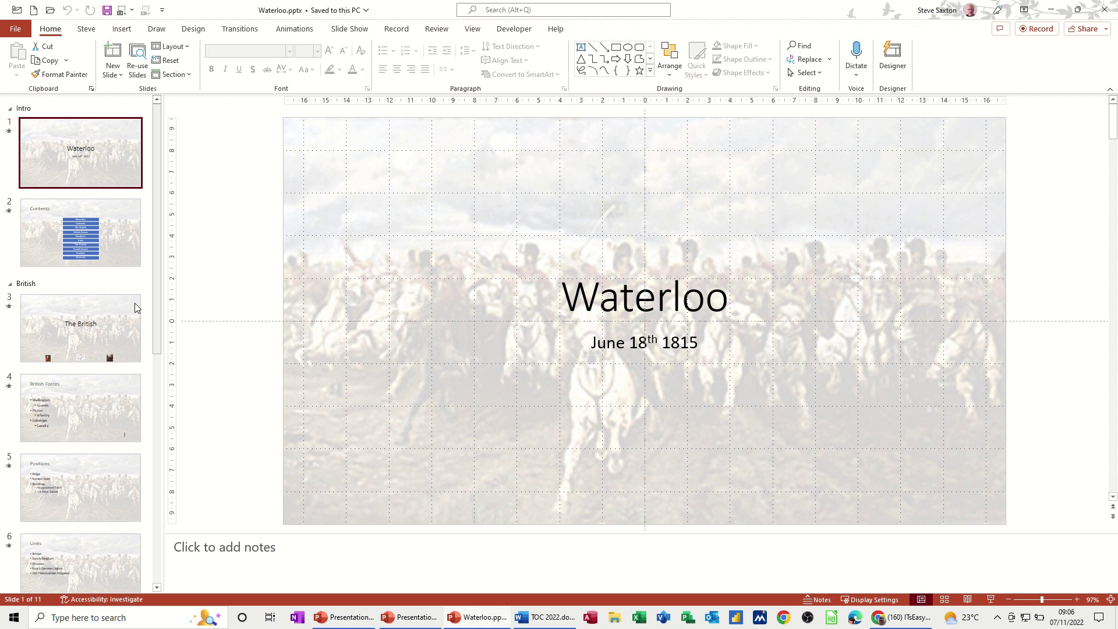
left_click(96, 430)
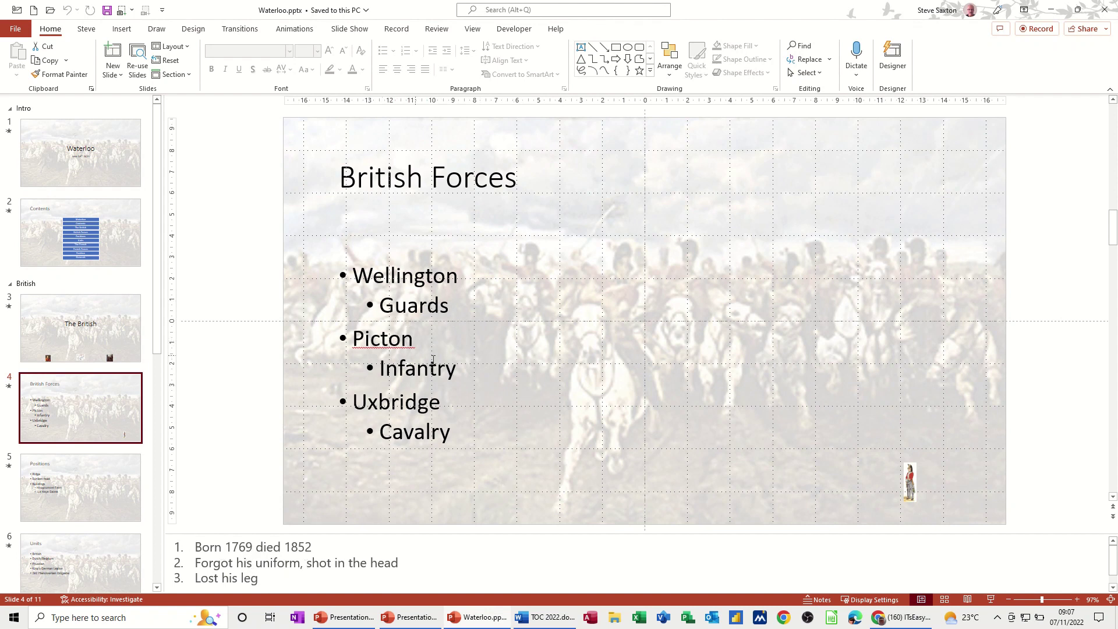
Step: Show the File backstage Home page with templates and recent files
left_click(18, 30)
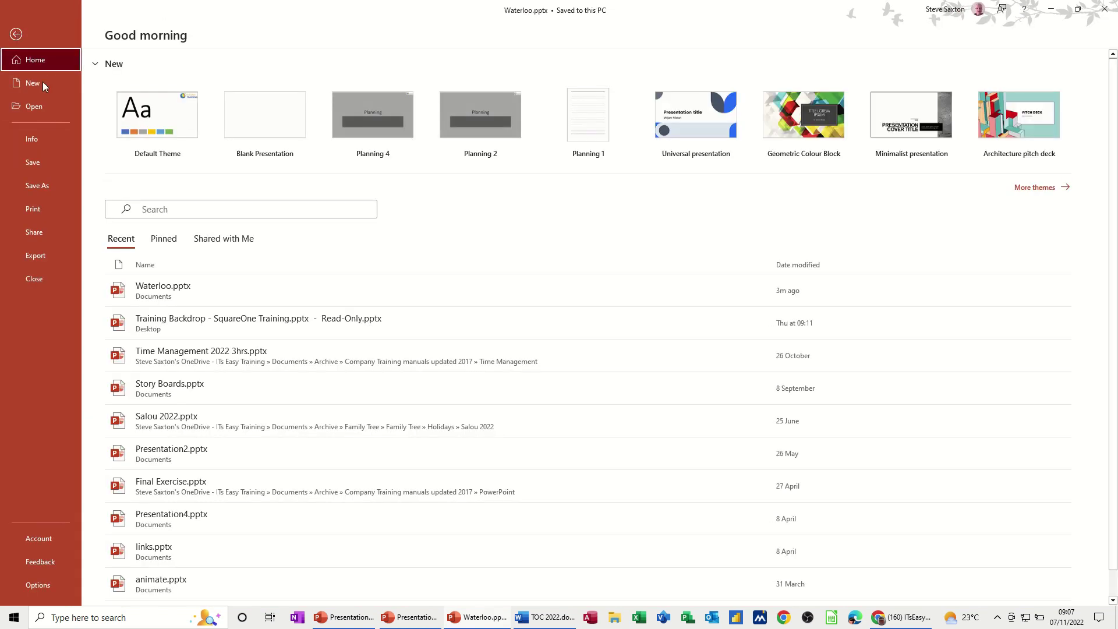
Step: Export the slides to a Word handout with notes next to slides, using Paste link
left_click(42, 258)
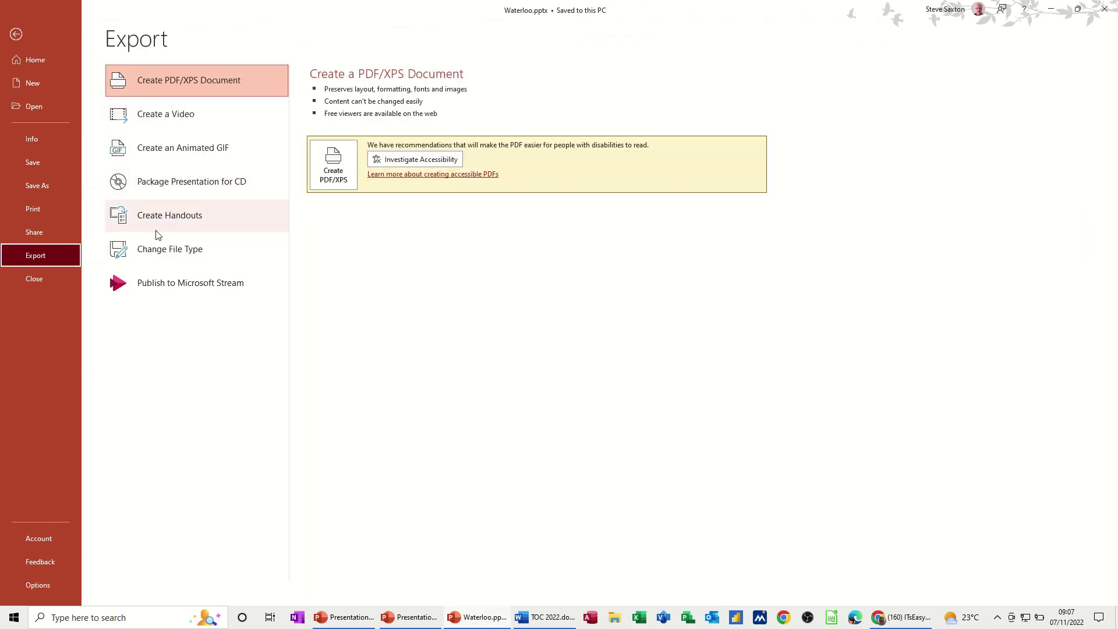
left_click(192, 220)
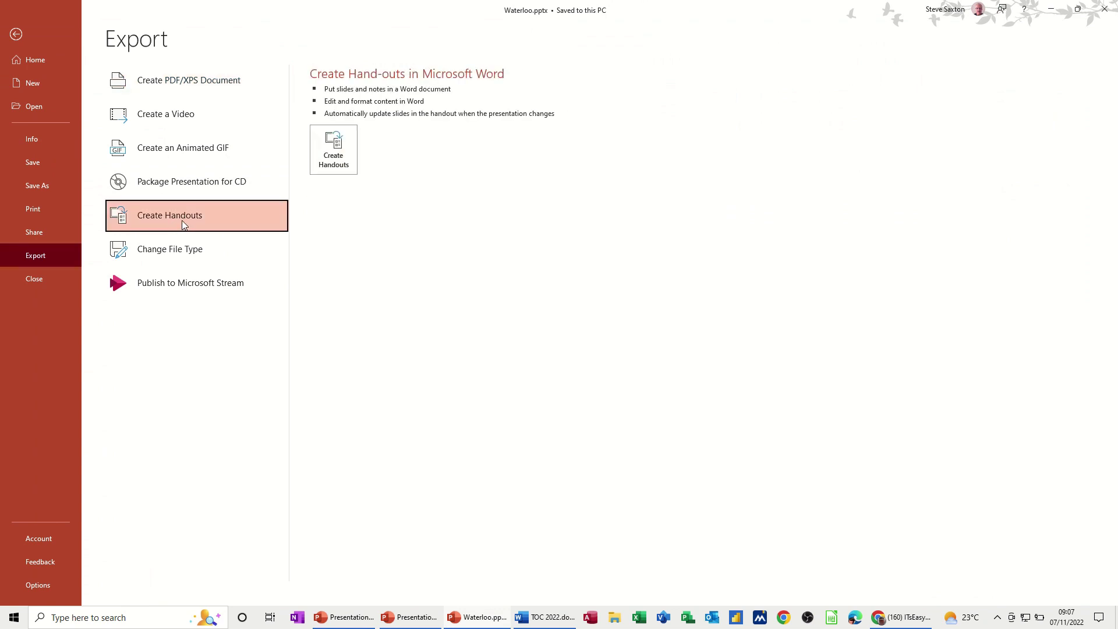
left_click(330, 166)
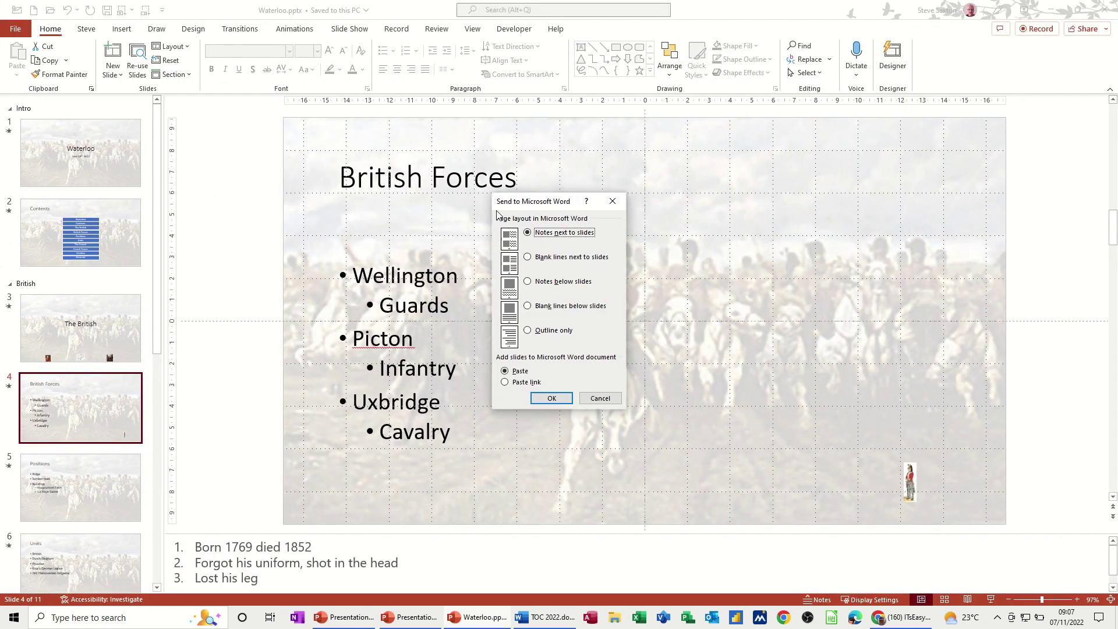
left_click_drag(551, 202, 643, 178)
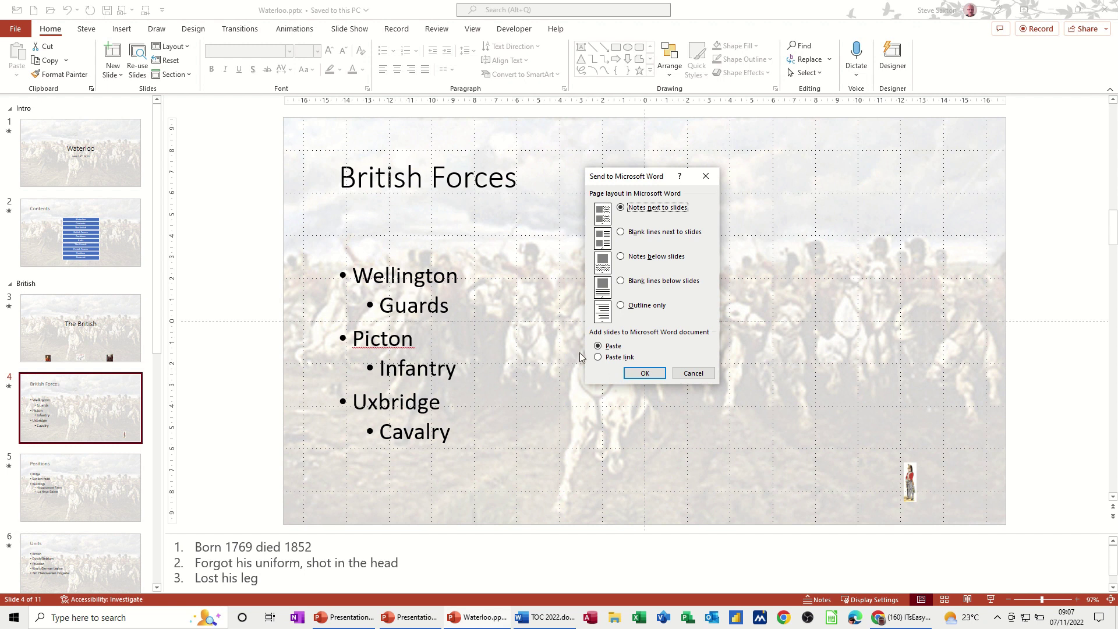
left_click(599, 357)
left_click(638, 374)
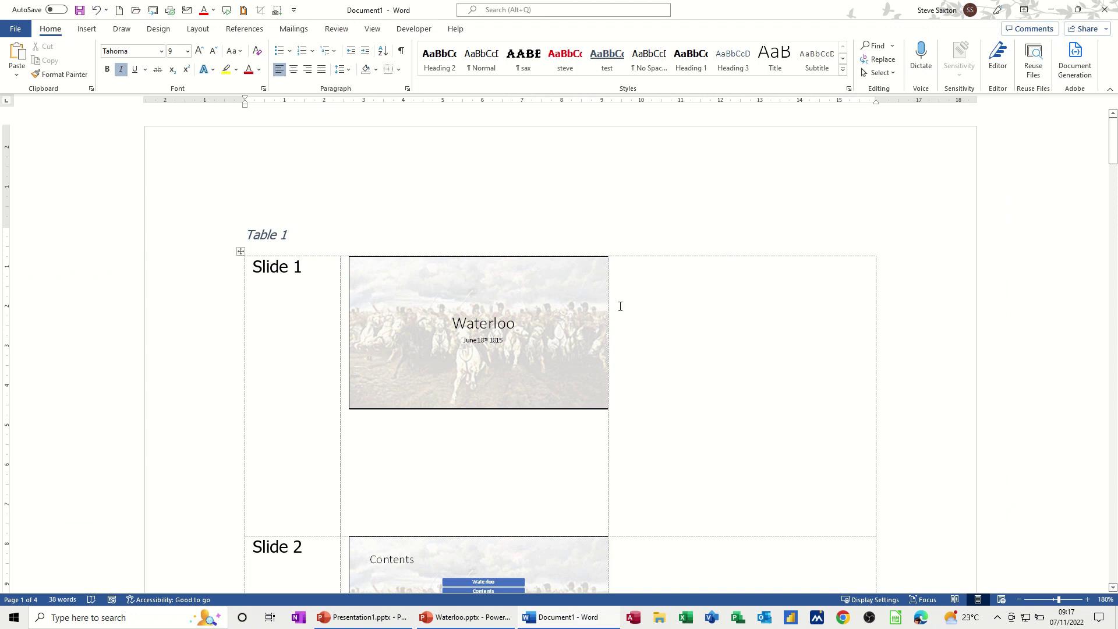
Step: Select the handout table and review every slide row, including Slide 4's notes
left_click(241, 249)
scroll(195, 280, "down", 10)
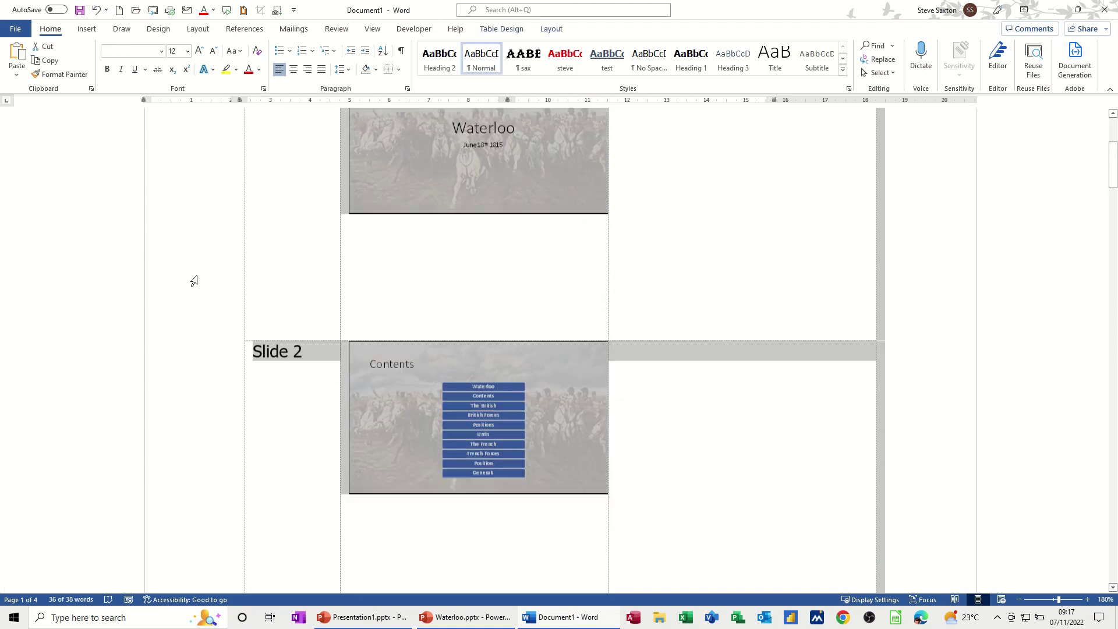
scroll(201, 282, "down", 10)
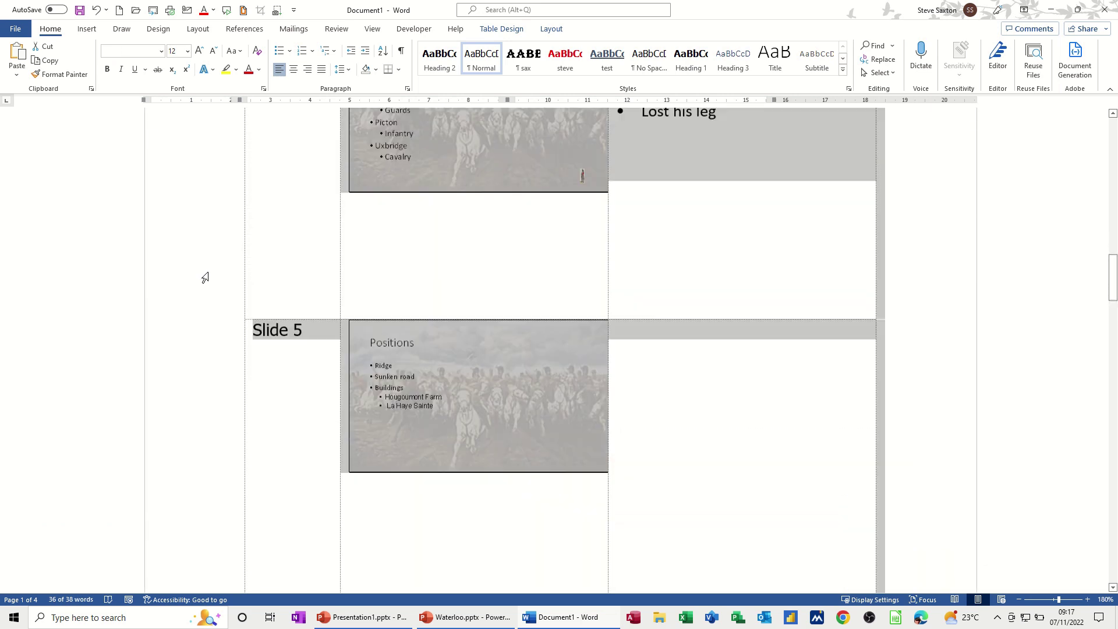
scroll(207, 279, "up", 5)
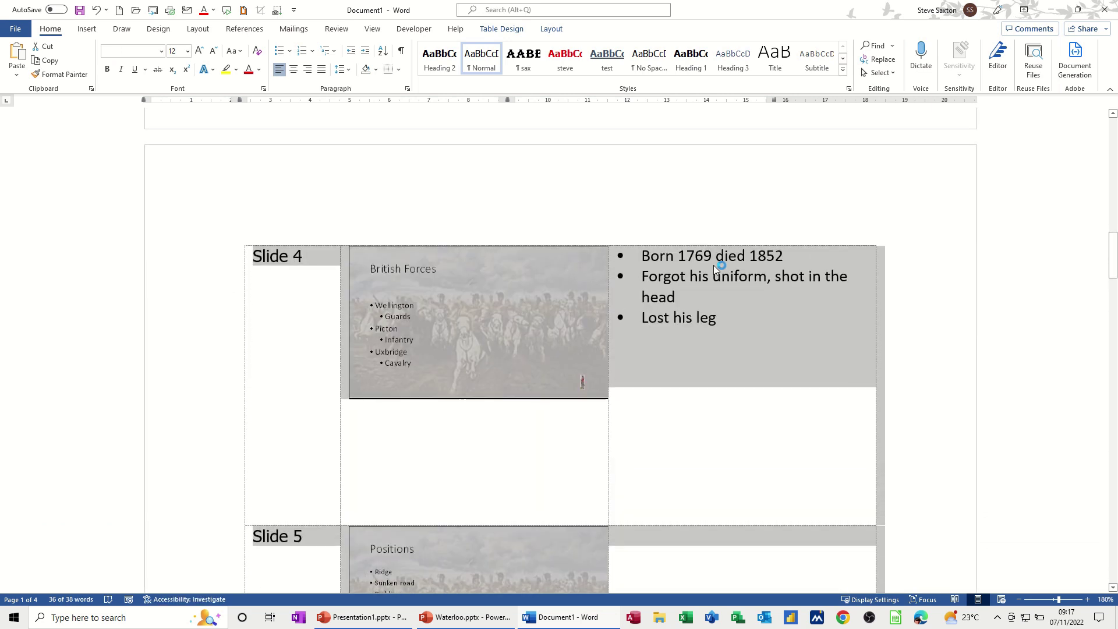
scroll(208, 263, "down", 10)
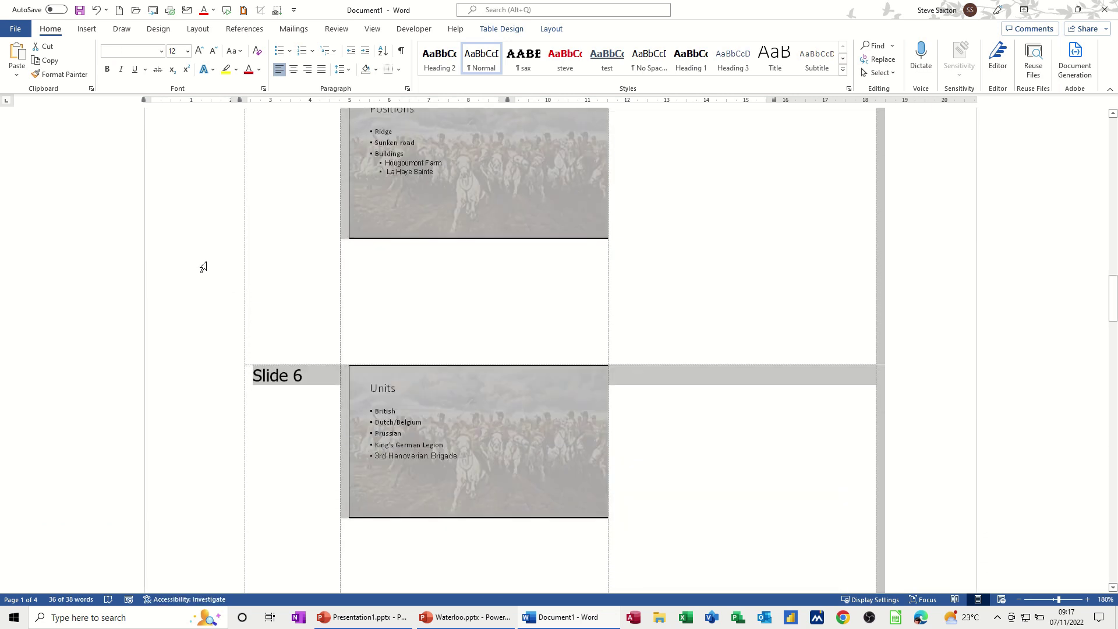
scroll(202, 267, "down", 7)
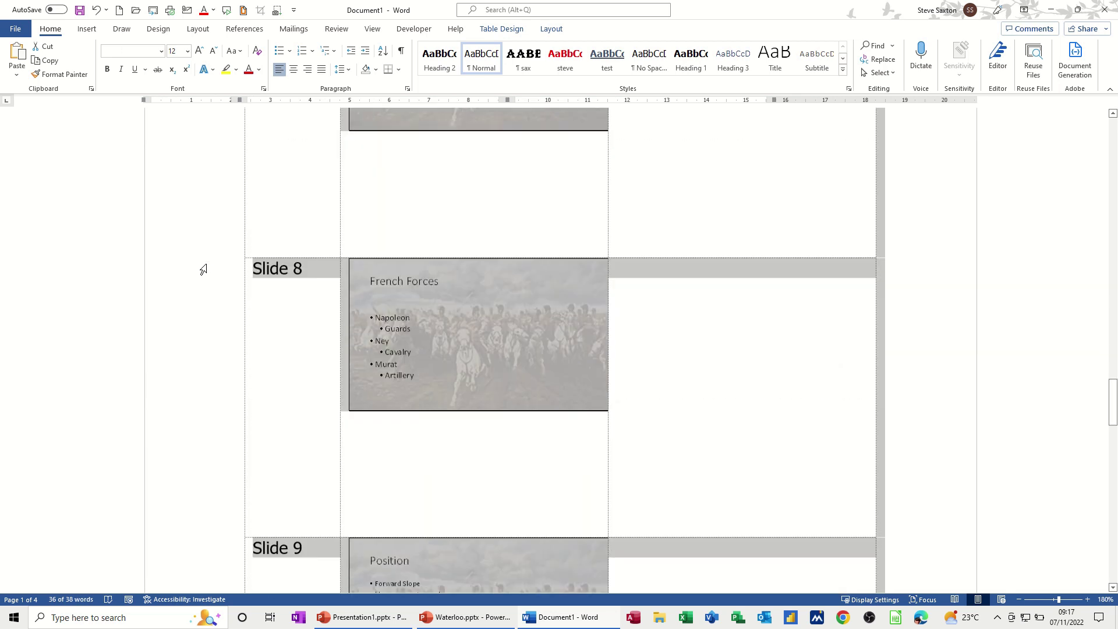
scroll(210, 280, "up", 6)
scroll(225, 286, "up", 12)
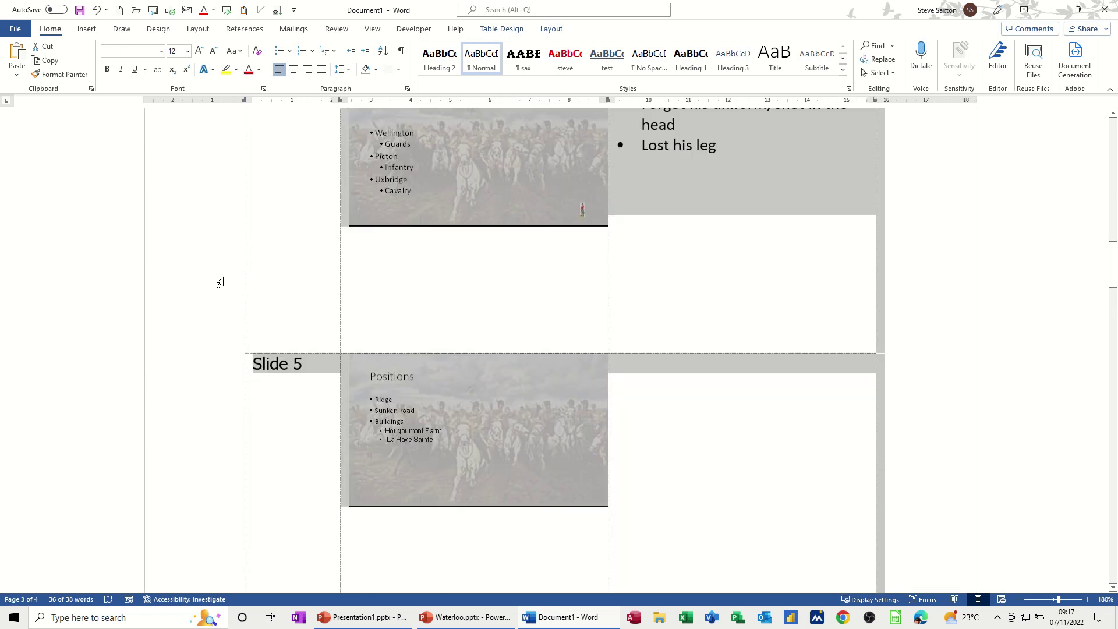
scroll(228, 276, "up", 10)
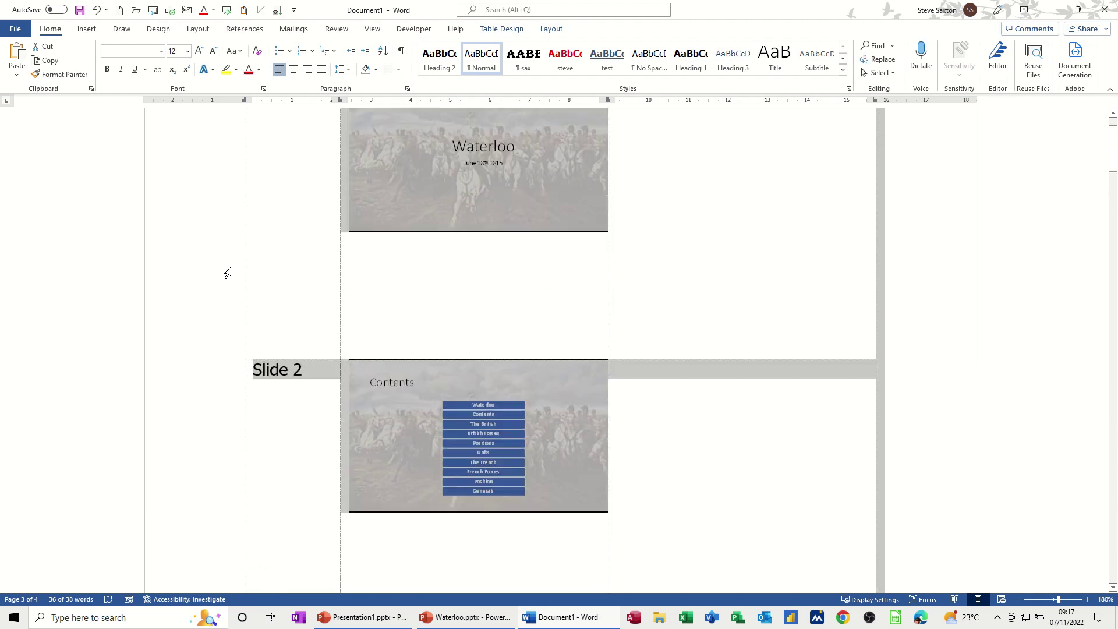
scroll(230, 276, "down", 2)
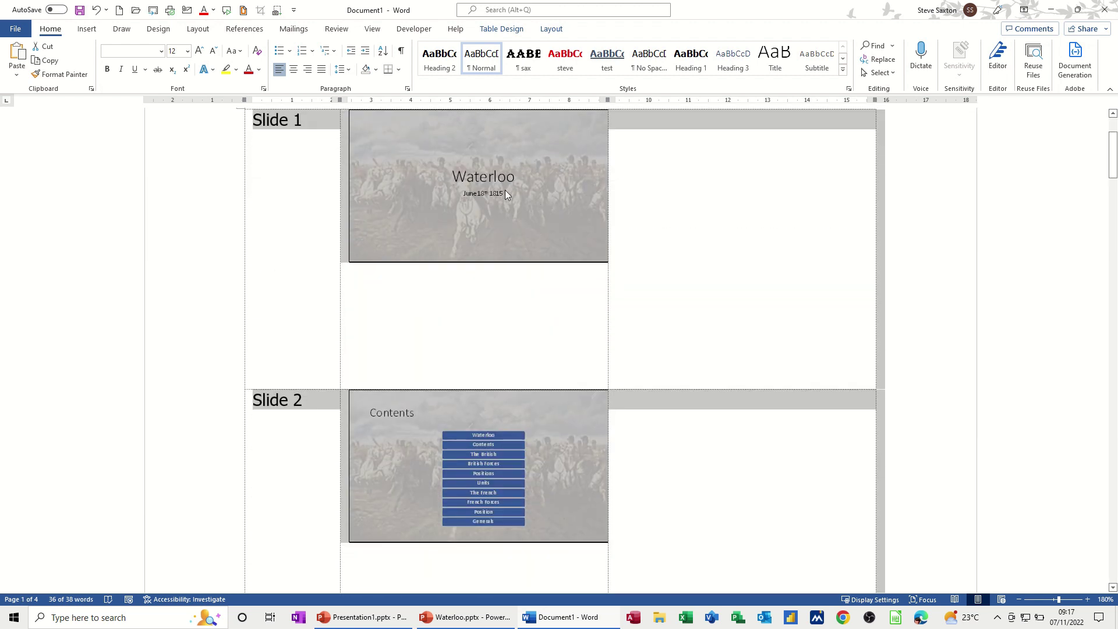
scroll(446, 221, "up", 2)
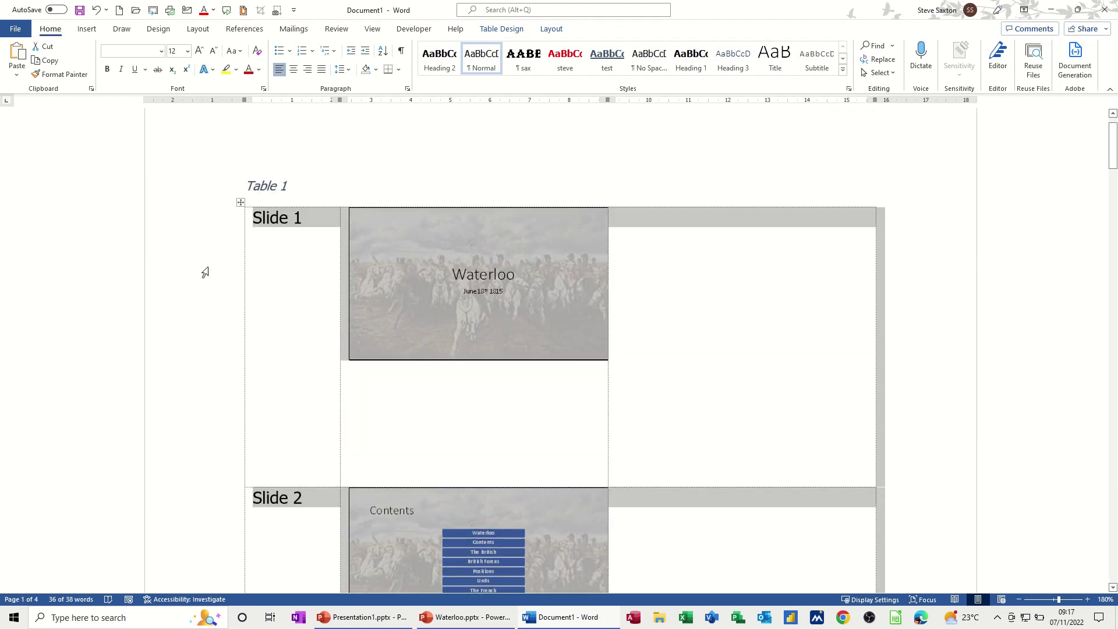
Step: Change the title slide's subtitle date to 'June 15-18th 1815' in PowerPoint
left_click(464, 617)
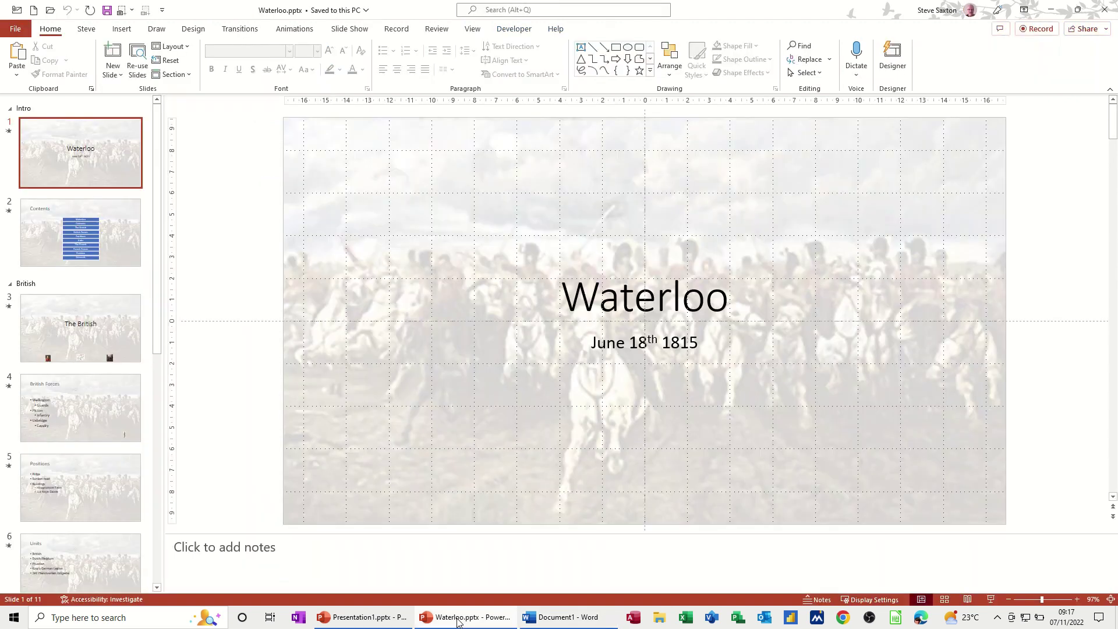
double_click(633, 340)
type("15")
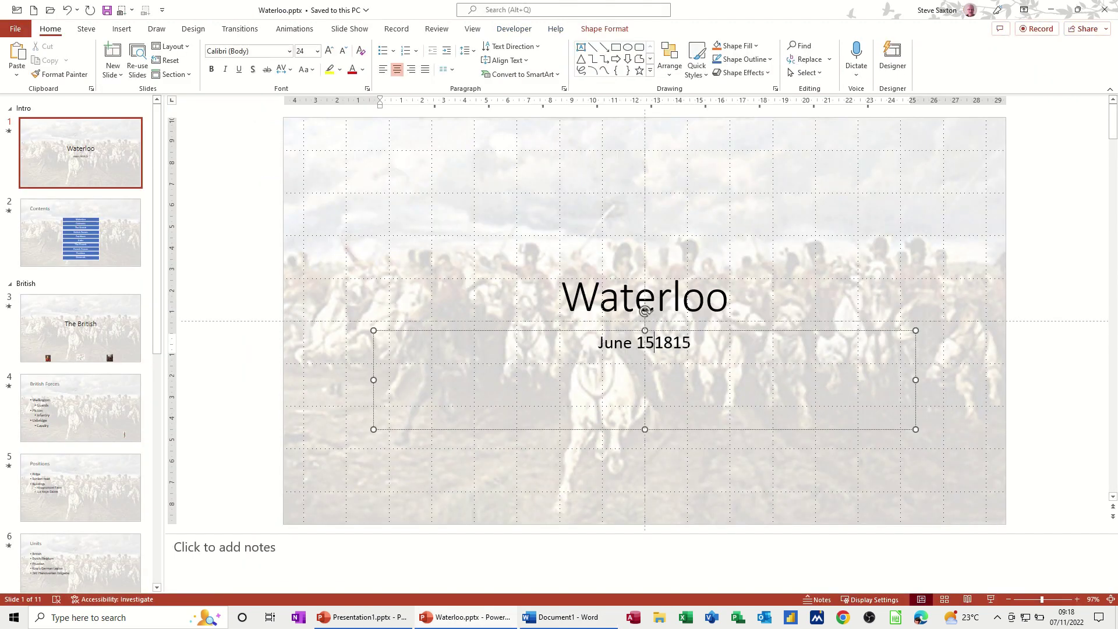
type("-")
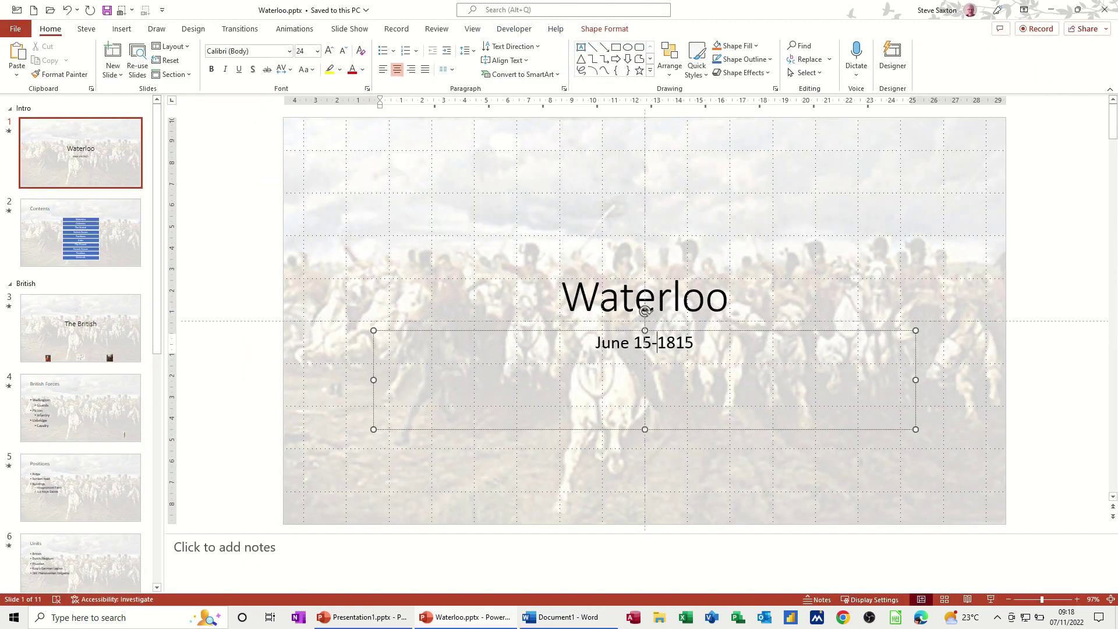
type("18th 18")
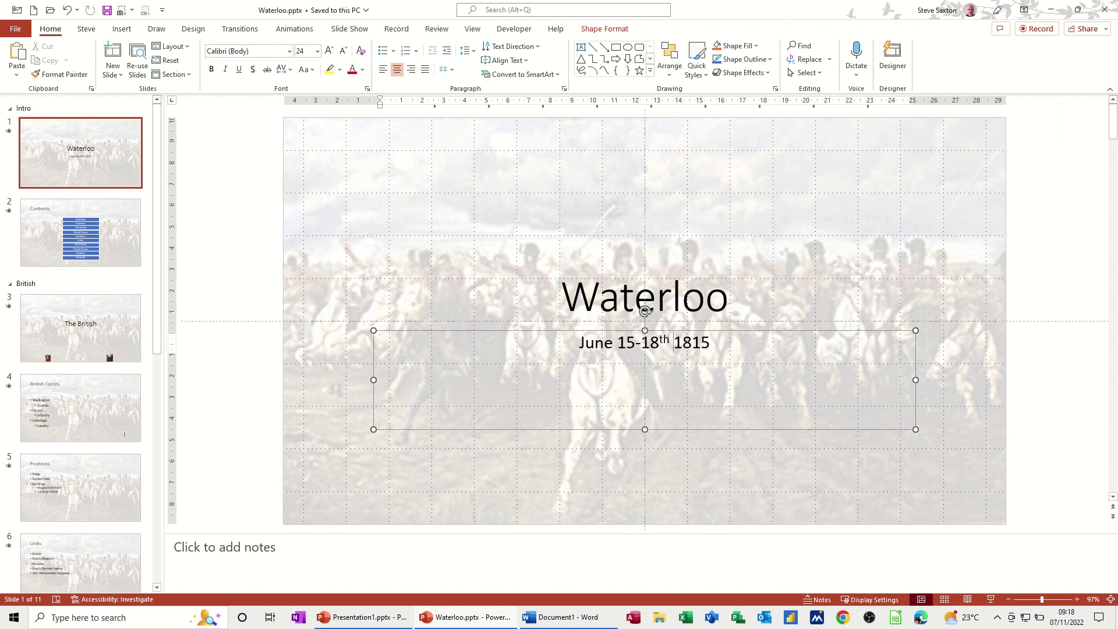
left_click(750, 312)
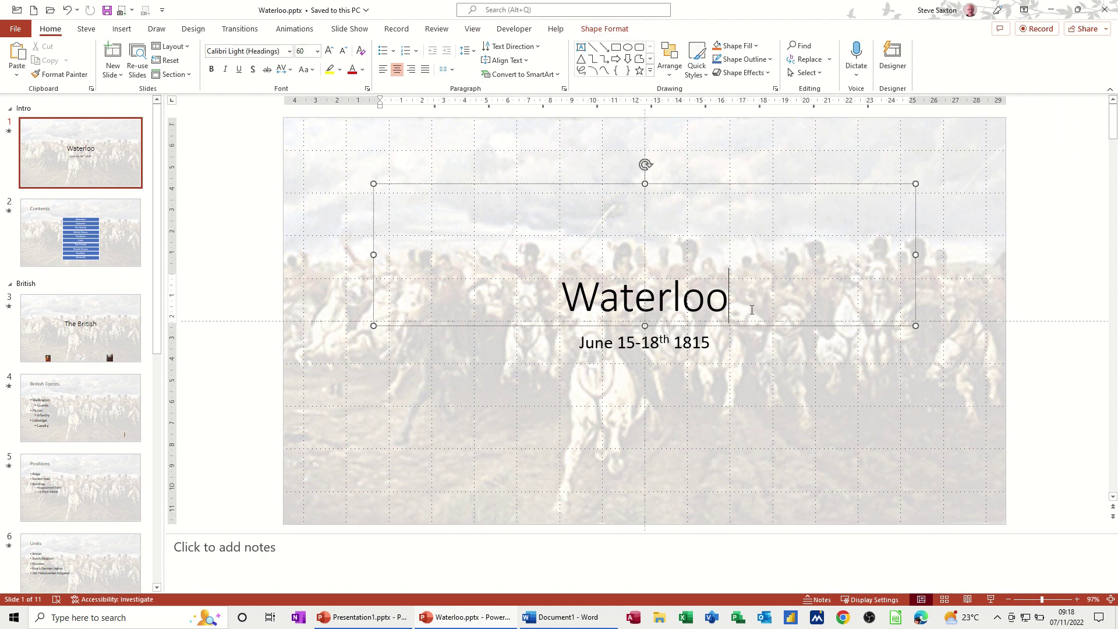
Step: Select the whole Word handout table and update its links with F9 to show the new date
left_click(576, 612)
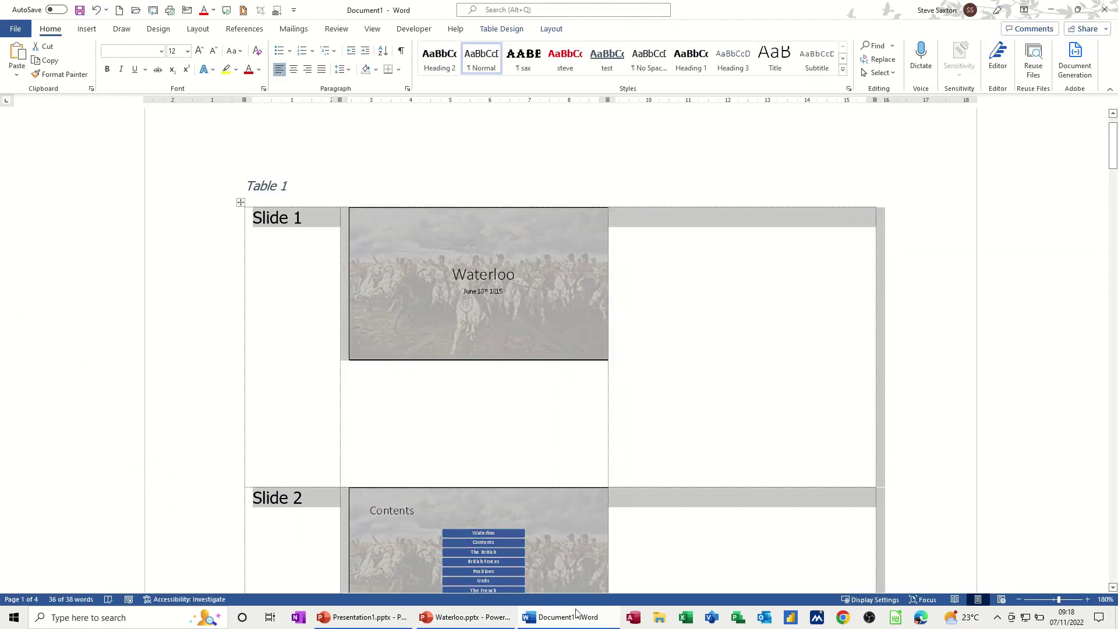
left_click(678, 296)
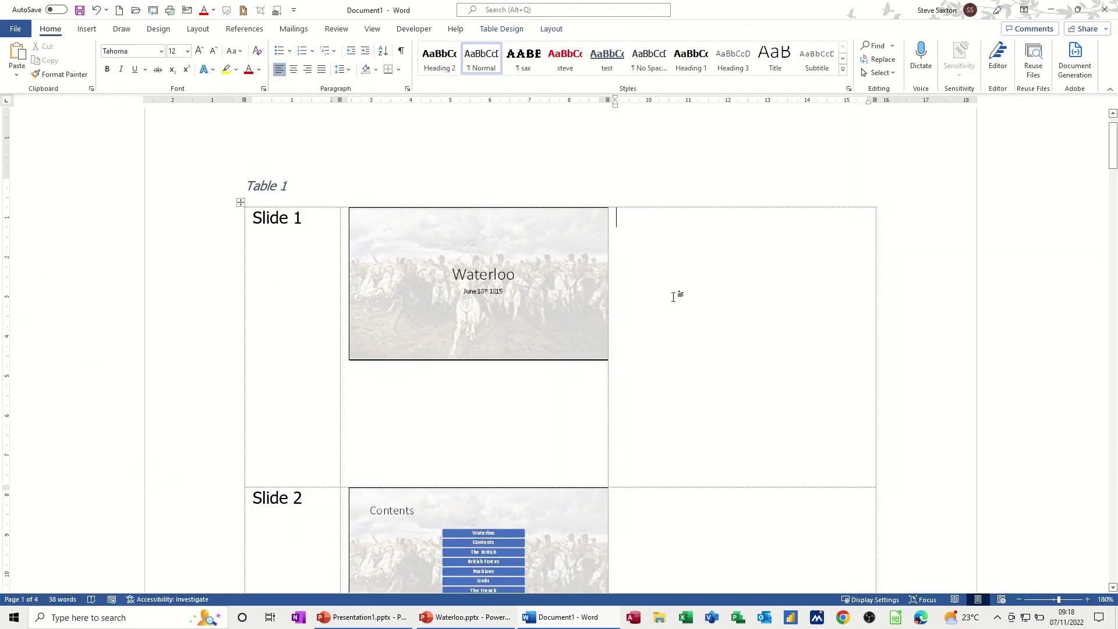
left_click(232, 206)
left_click(245, 212)
left_click(241, 202)
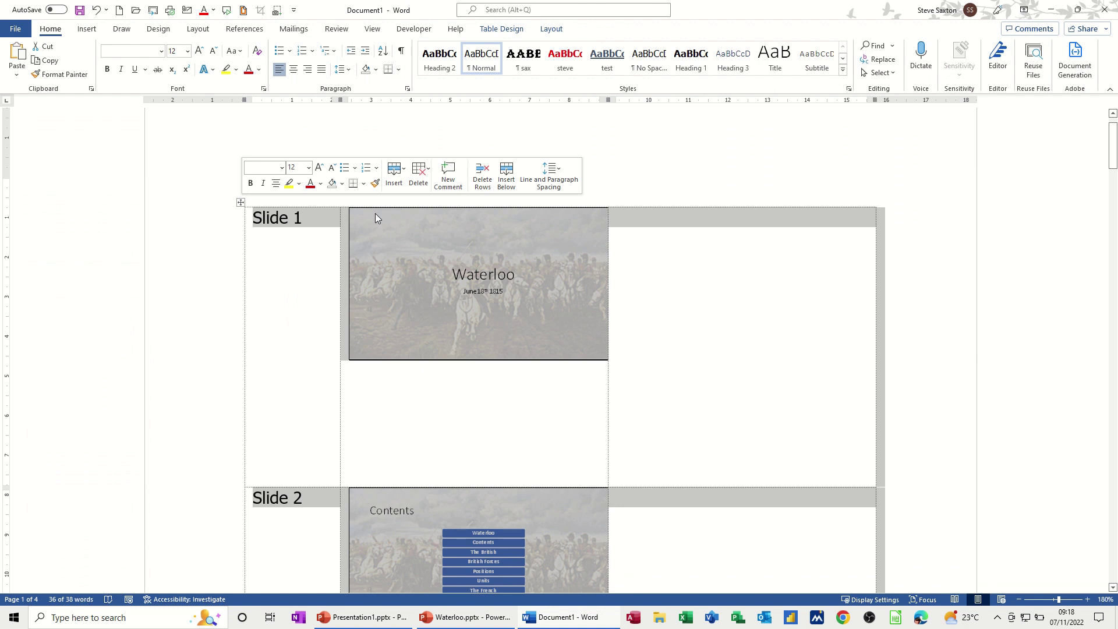
key("F9")
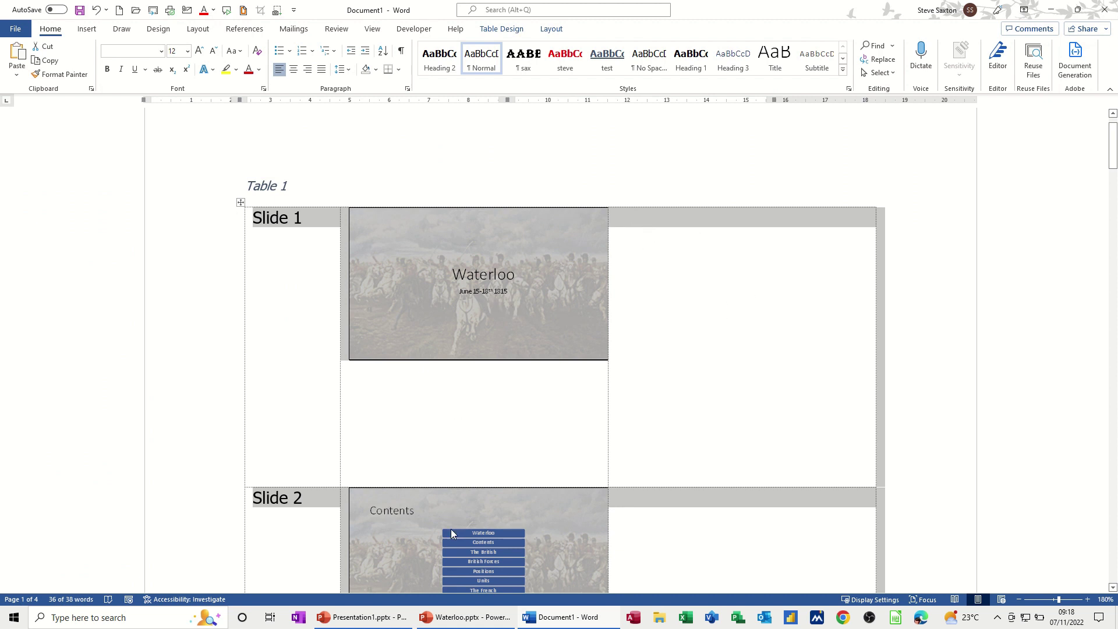
left_click(455, 617)
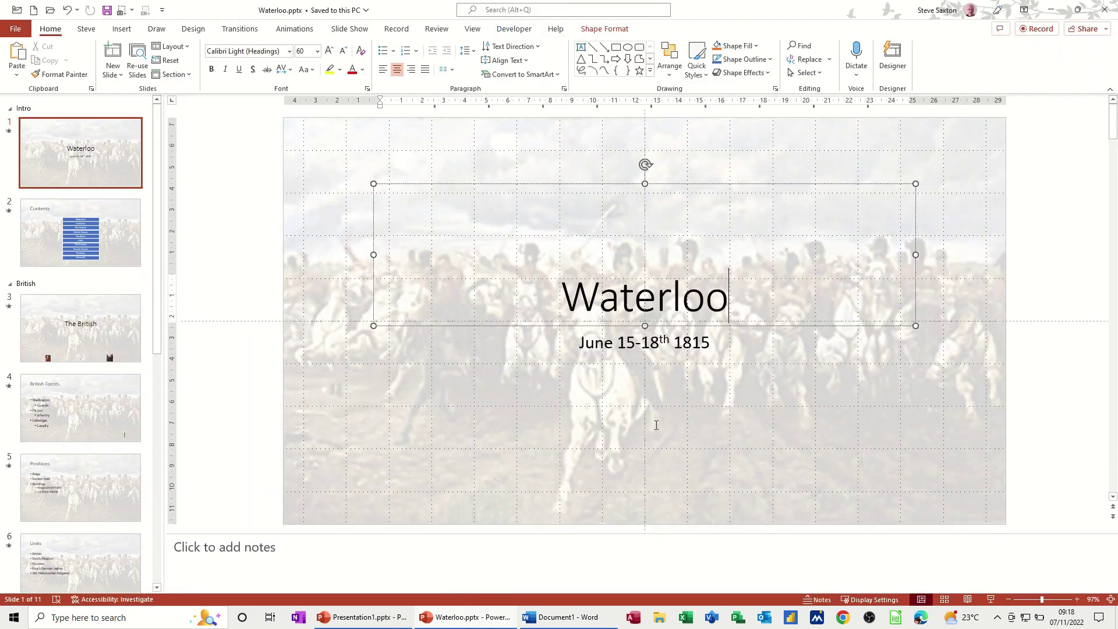
Step: Add 'Testing' to slide 1's speaker notes
left_click(330, 547)
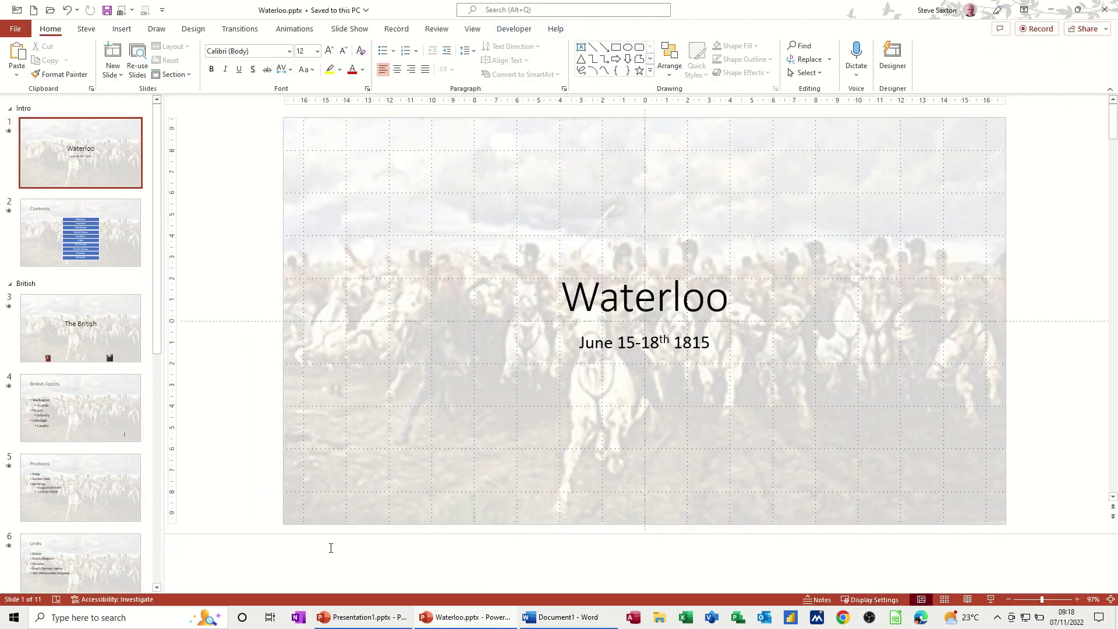
type("Testing")
left_click(442, 415)
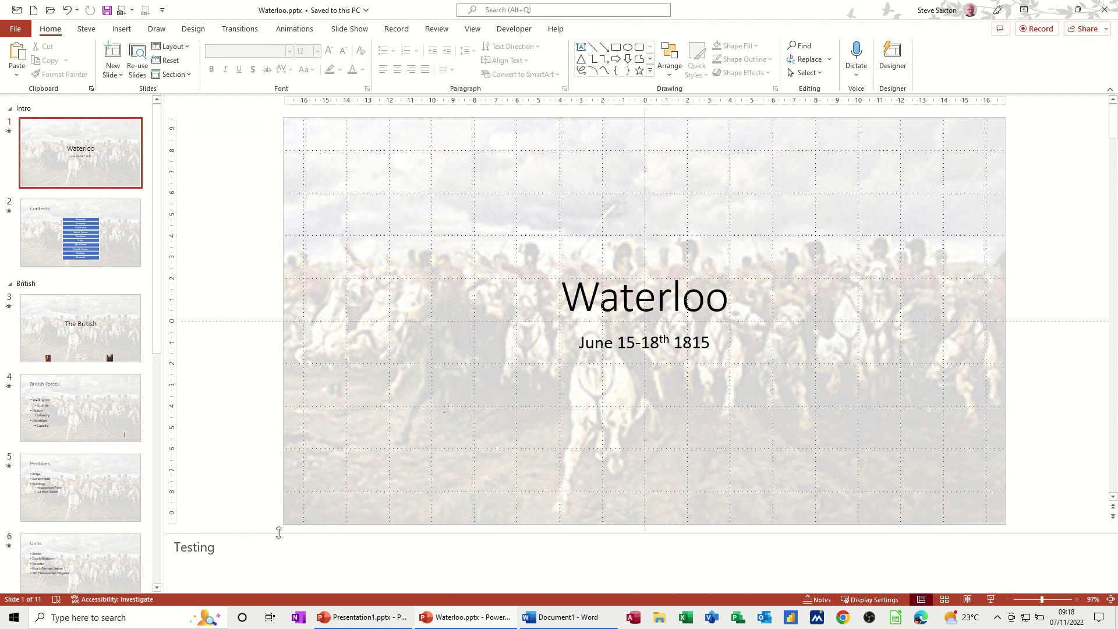
left_click(568, 618)
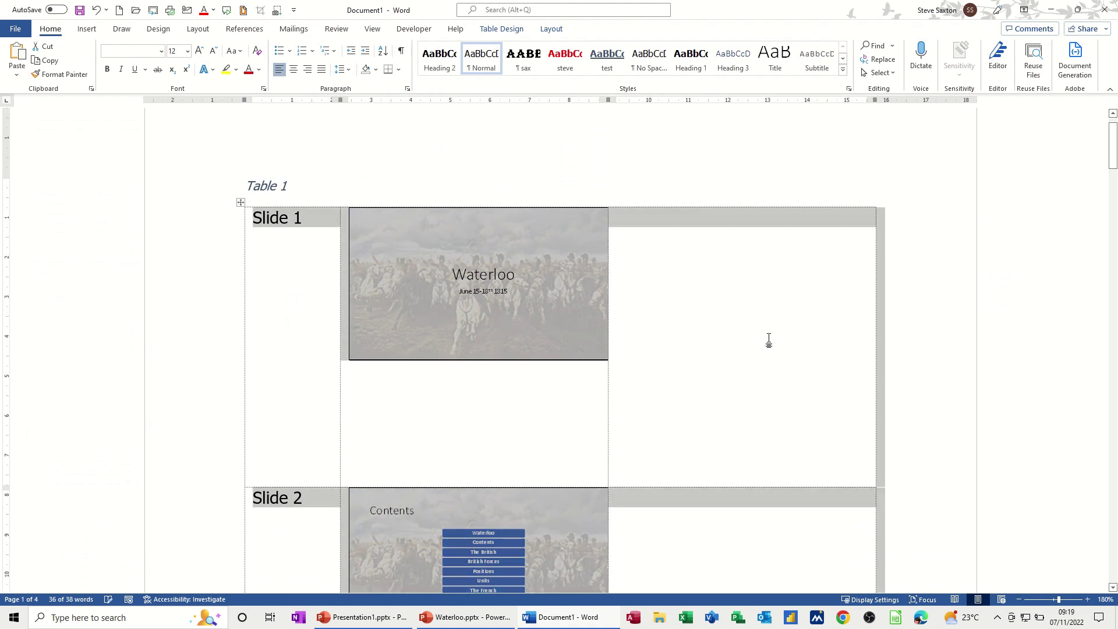
scroll(705, 343, "down", 7)
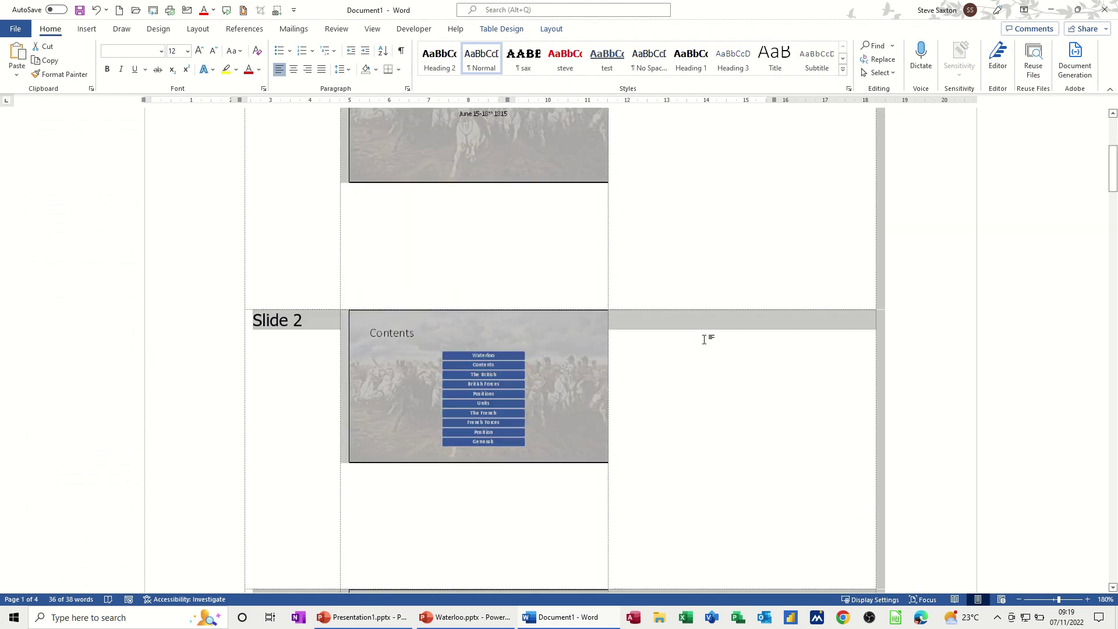
scroll(706, 350, "down", 10)
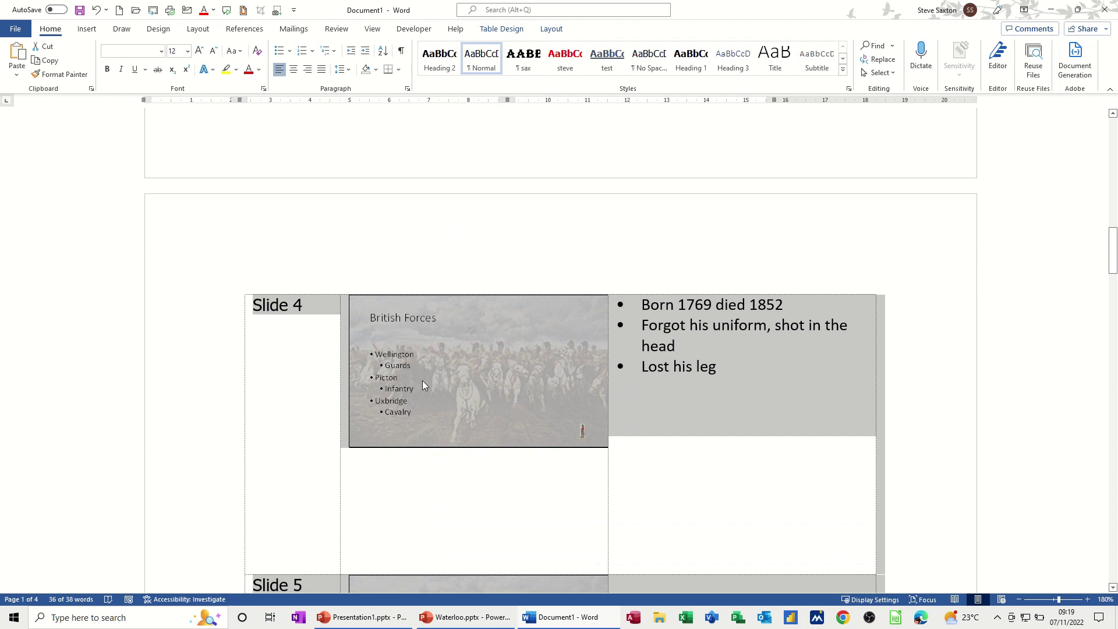
scroll(472, 389, "up", 15)
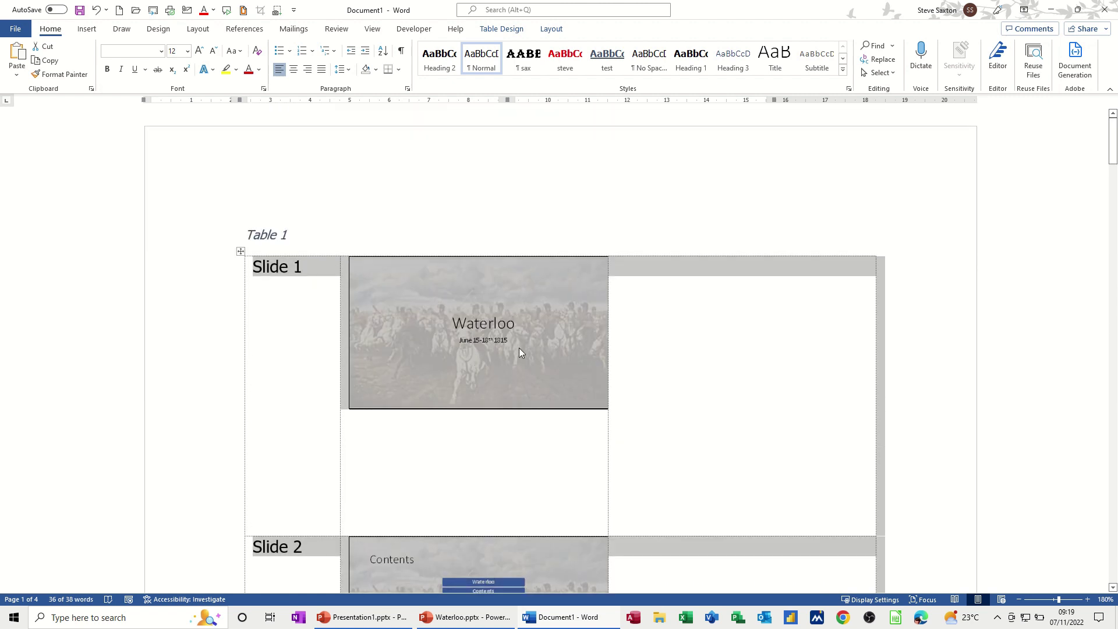
left_click(535, 350)
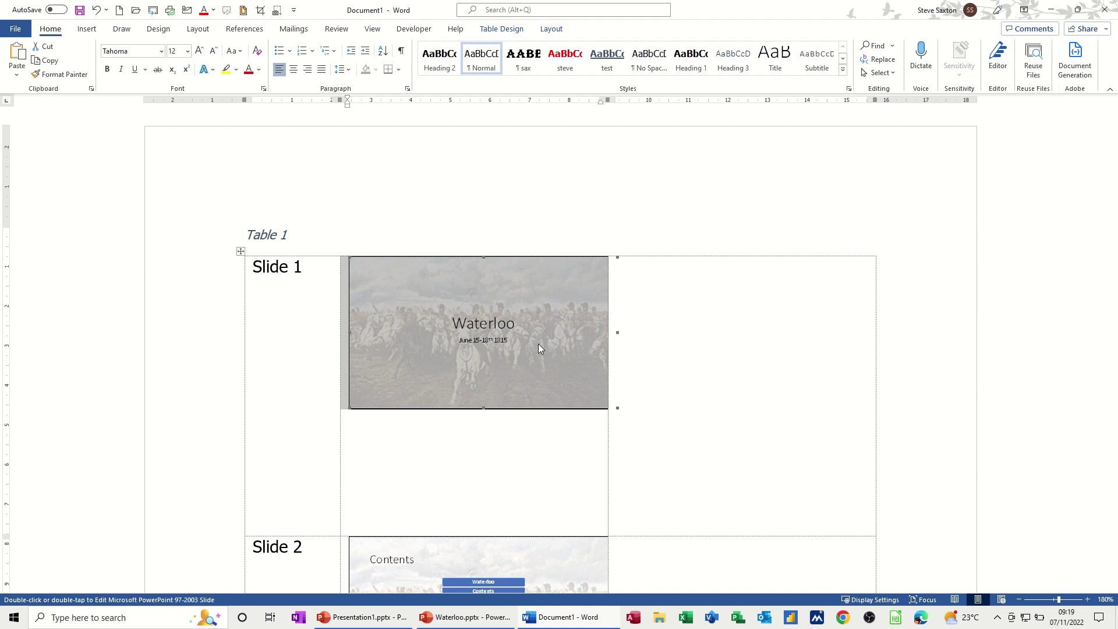
left_click(16, 31)
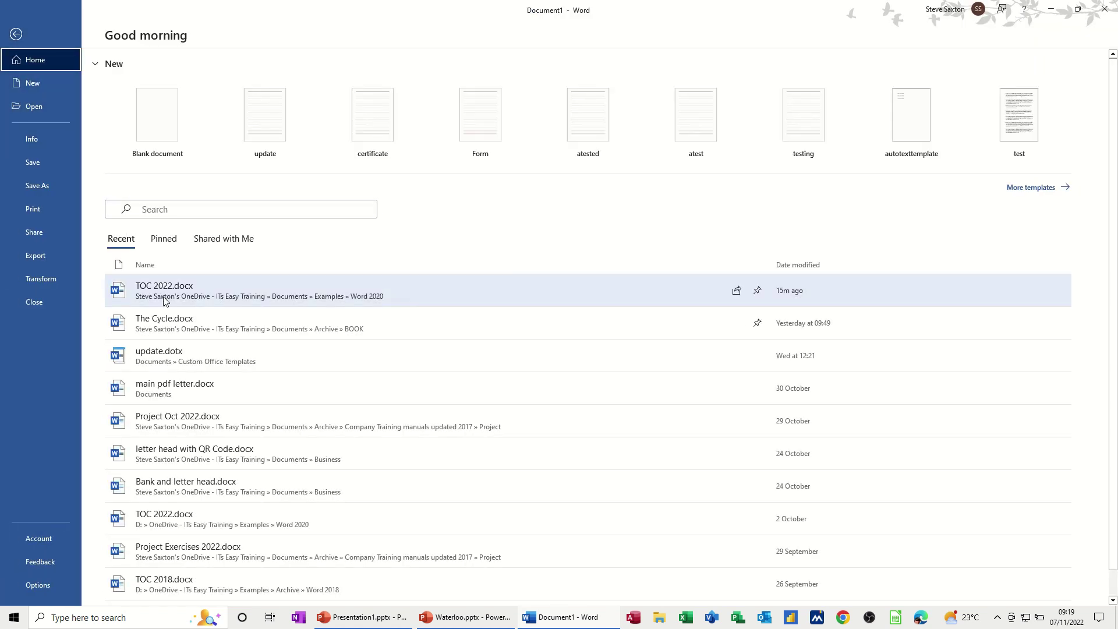
Step: Open TOC 2022.docx and check the INTRODUCTION and Program heading styles
key("Escape")
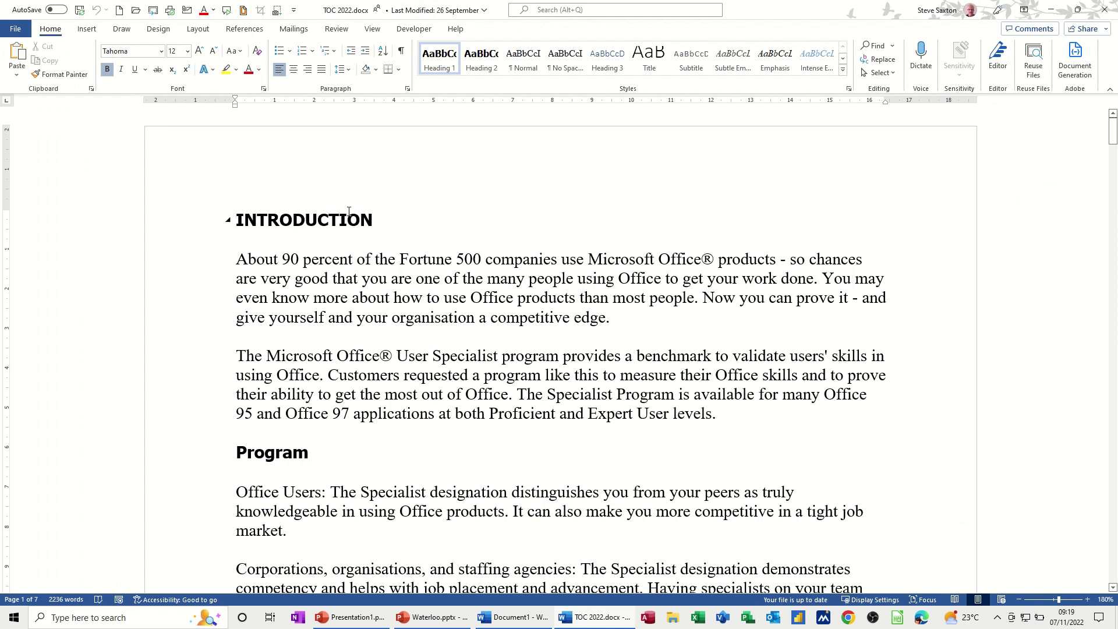
left_click(202, 226)
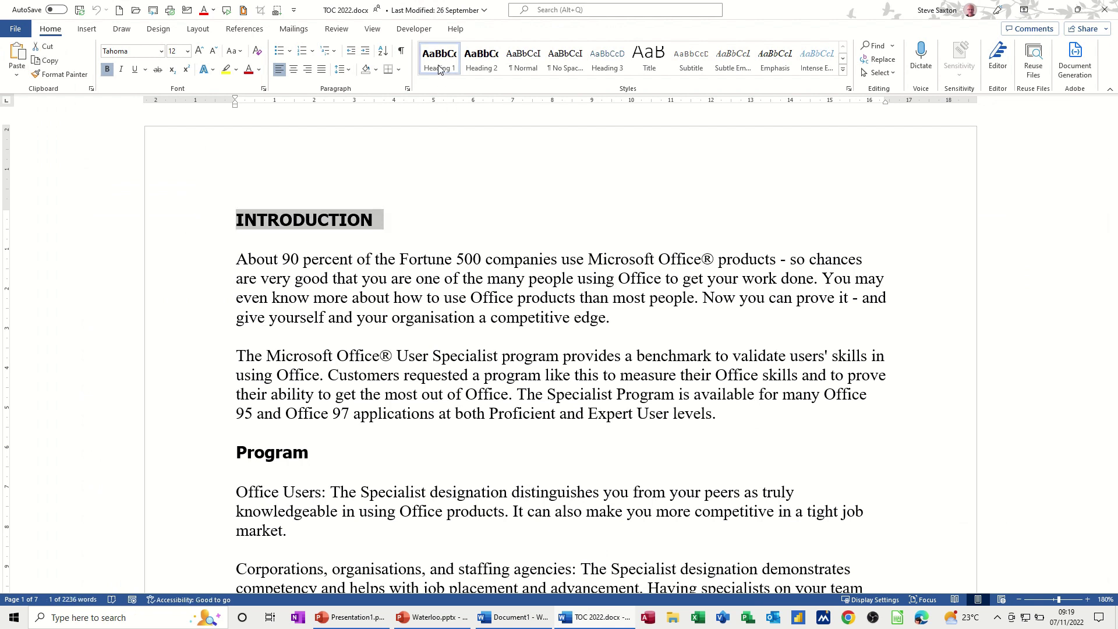
left_click(180, 459)
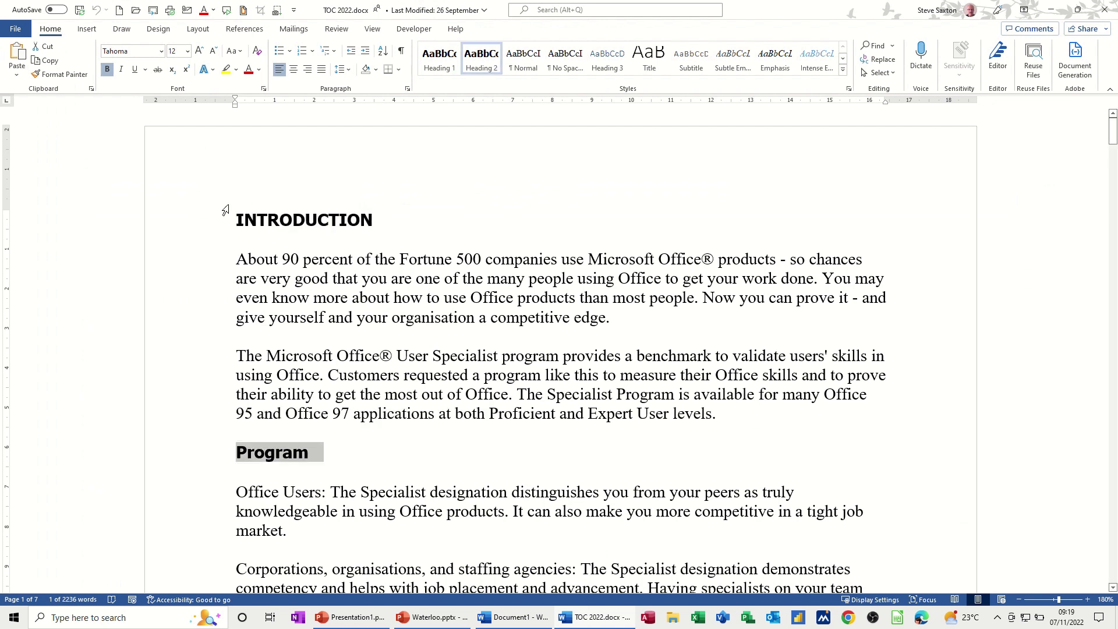
left_click(188, 221)
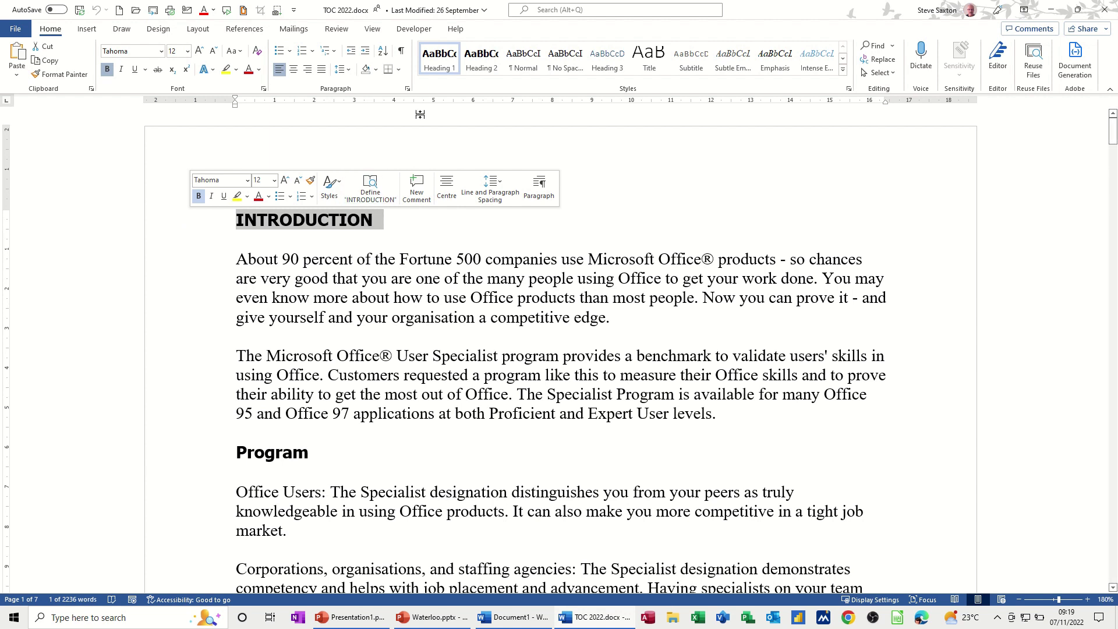
left_click(204, 455)
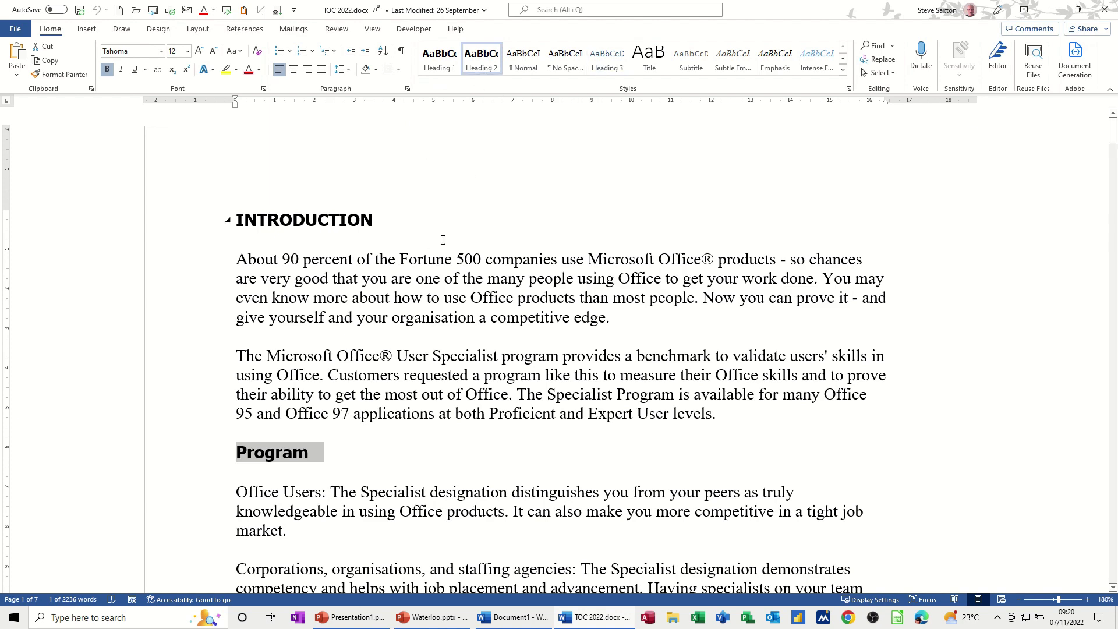
scroll(387, 266, "down", 4)
scroll(387, 266, "down", 6)
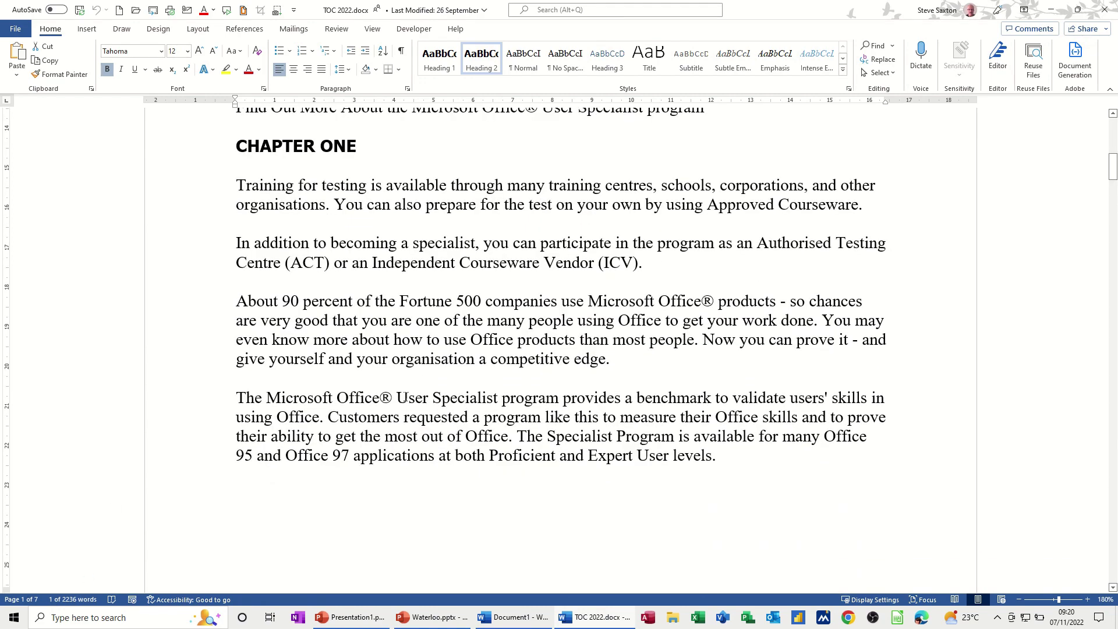
scroll(401, 399, "up", 10)
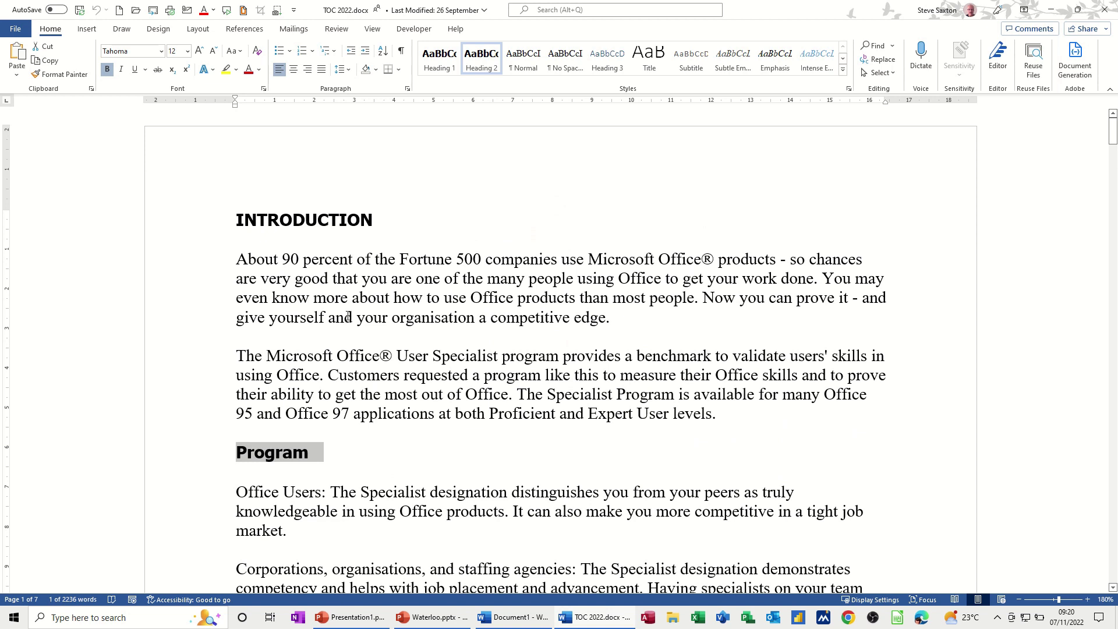
left_click(375, 32)
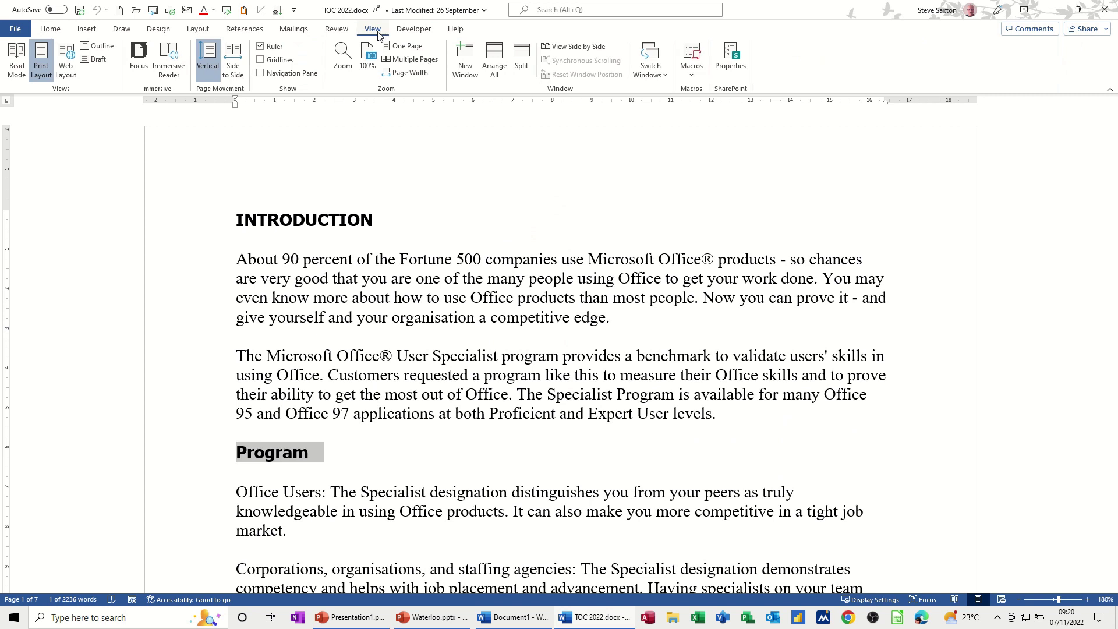
Step: Turn on the Navigation Pane and show the Quick Access Toolbar customisation menu
left_click(260, 72)
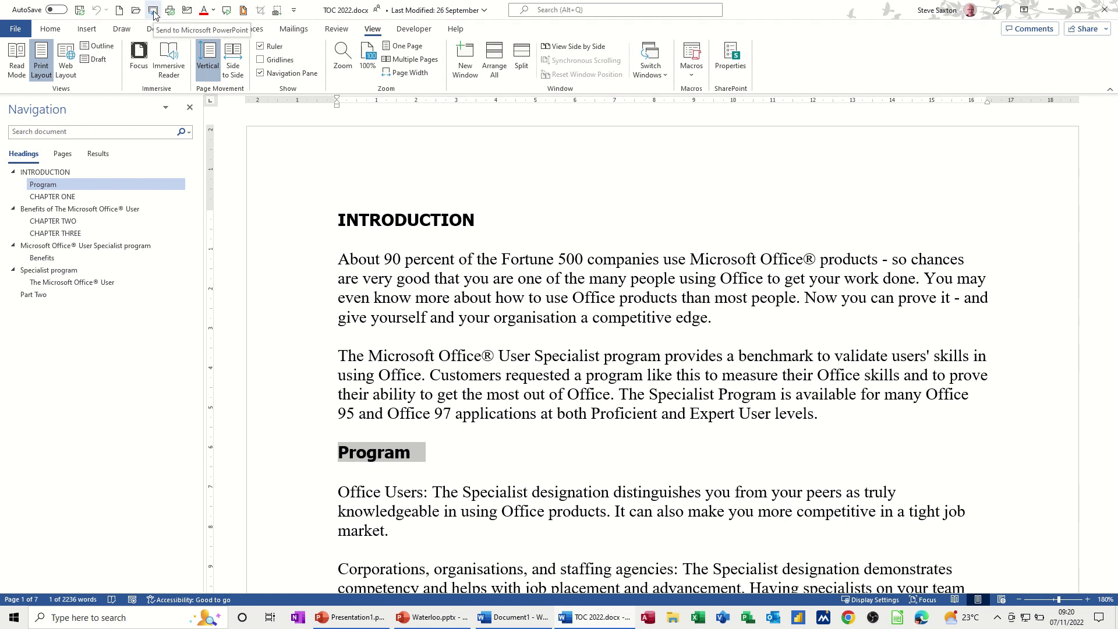
left_click(294, 12)
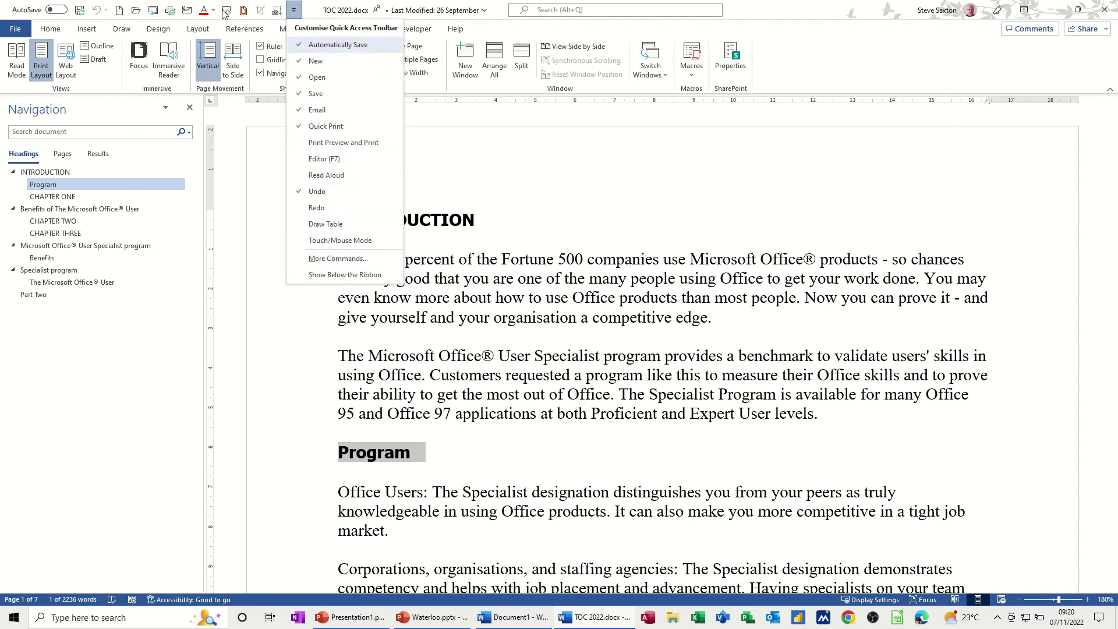
left_click(319, 263)
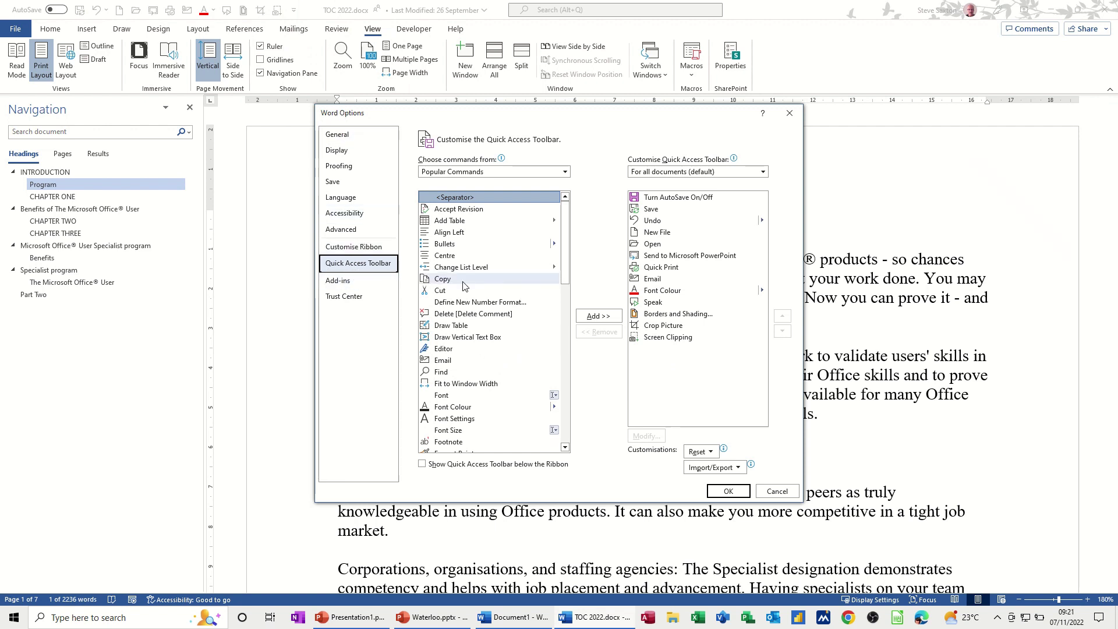
left_click(565, 172)
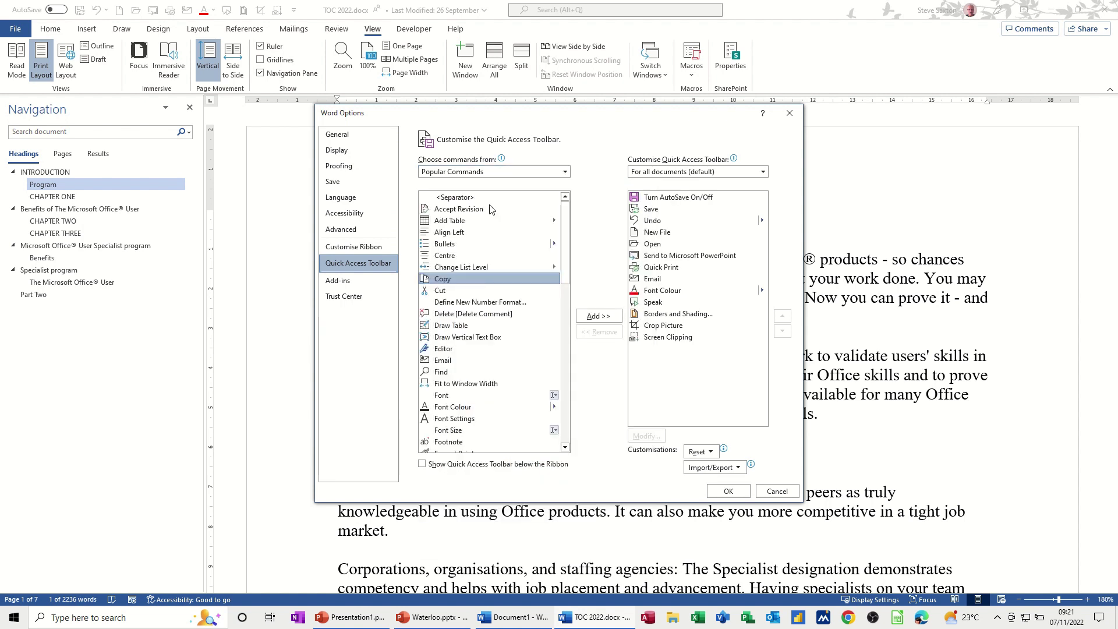
left_click(488, 185)
key("Down")
key("Down")
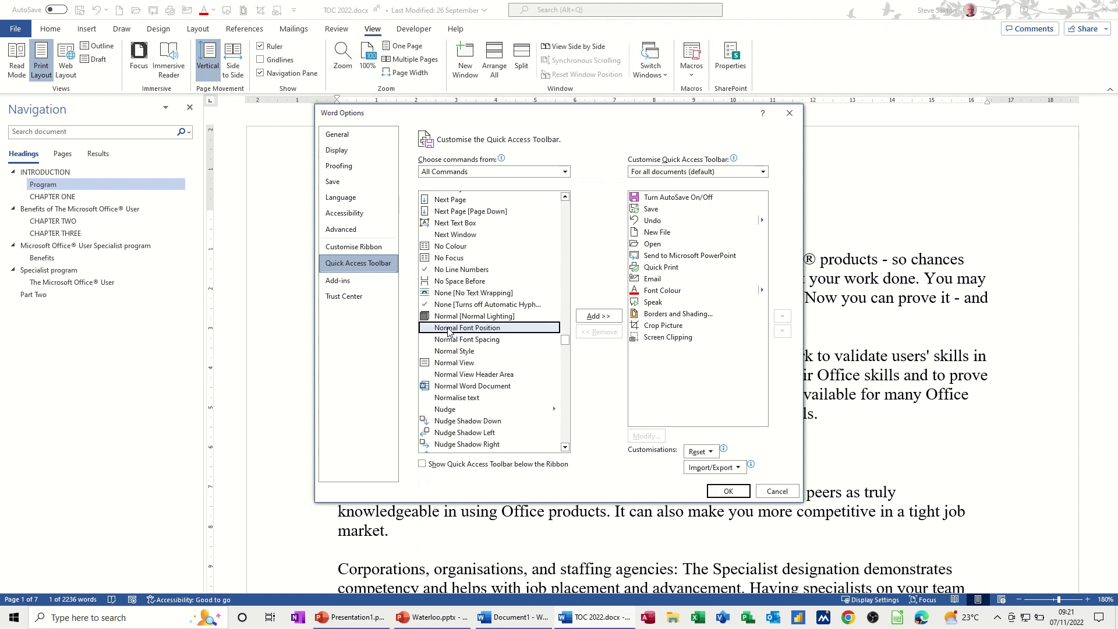
key("s")
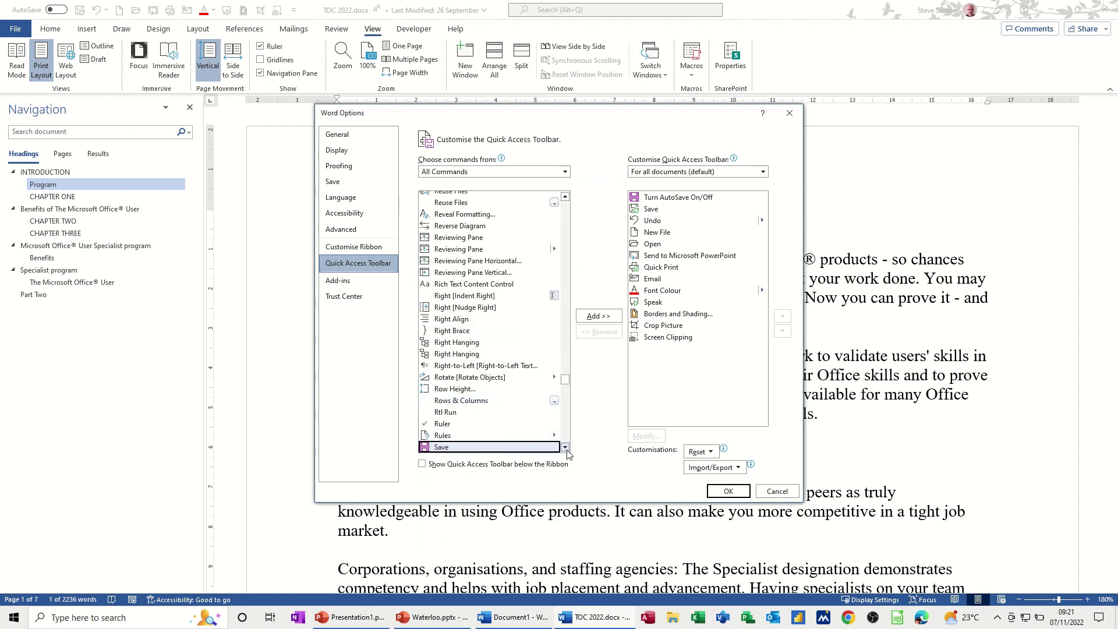
left_click(565, 447)
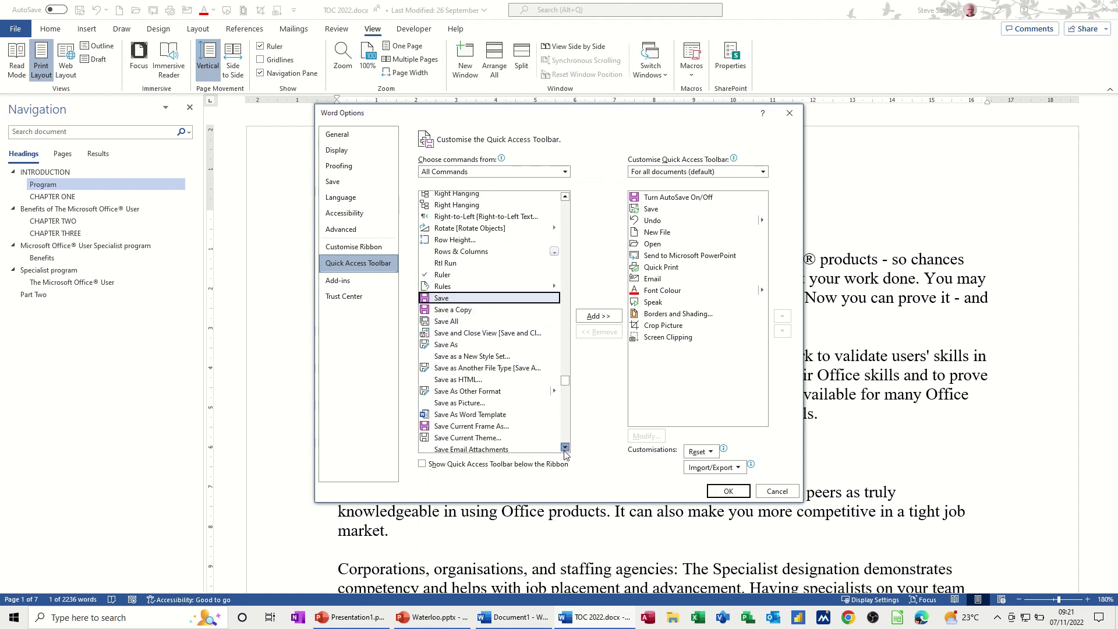
scroll(448, 348, "down", 5)
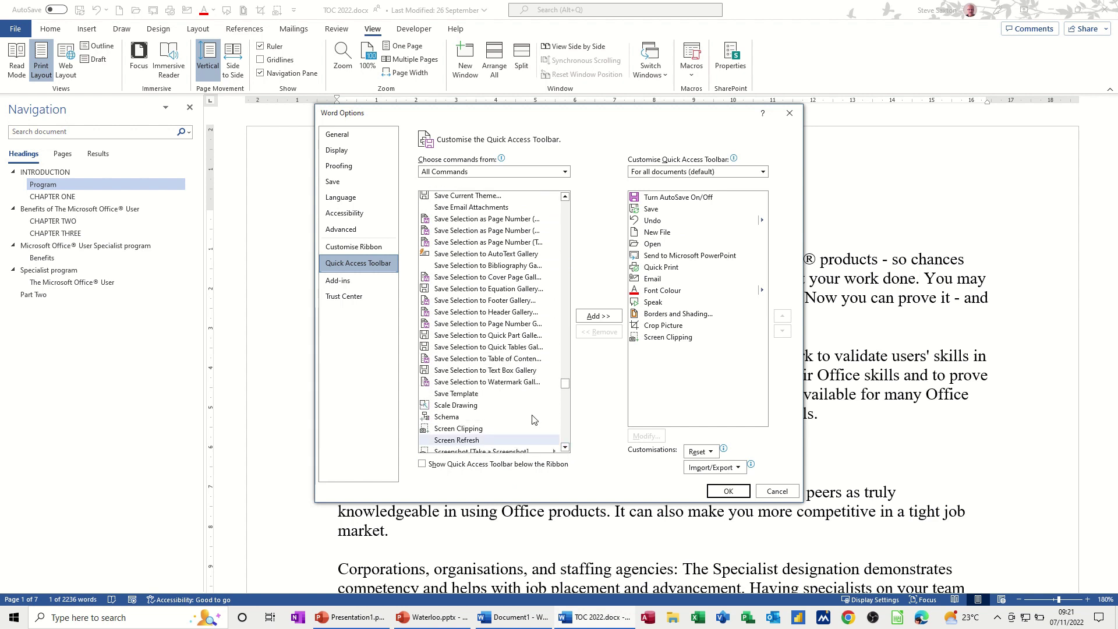
left_click(565, 447)
left_click(565, 447)
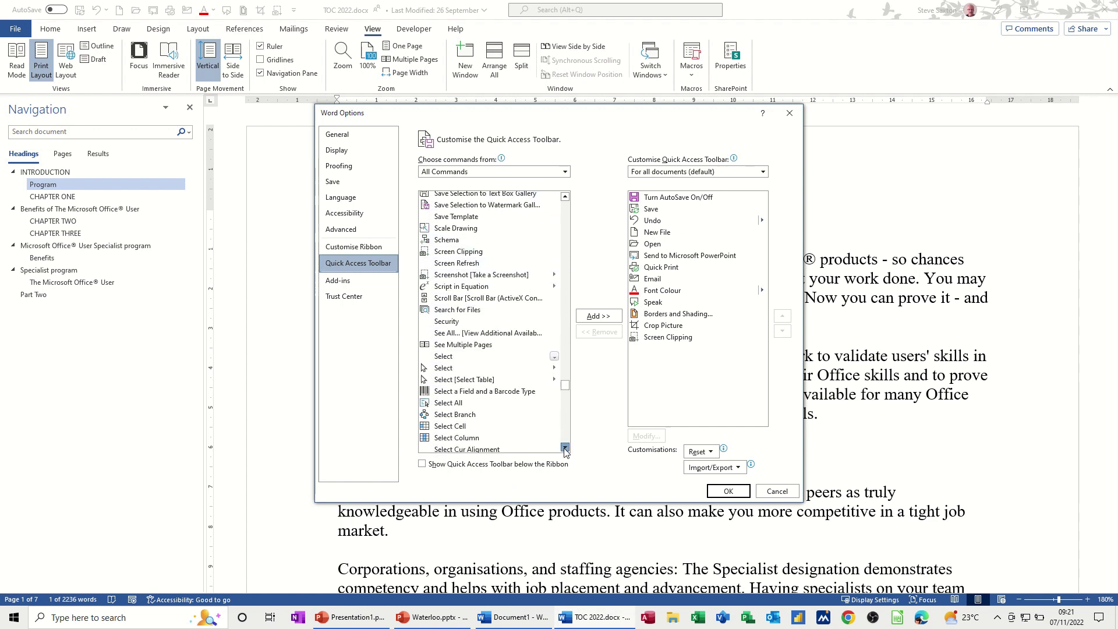
left_click(564, 447)
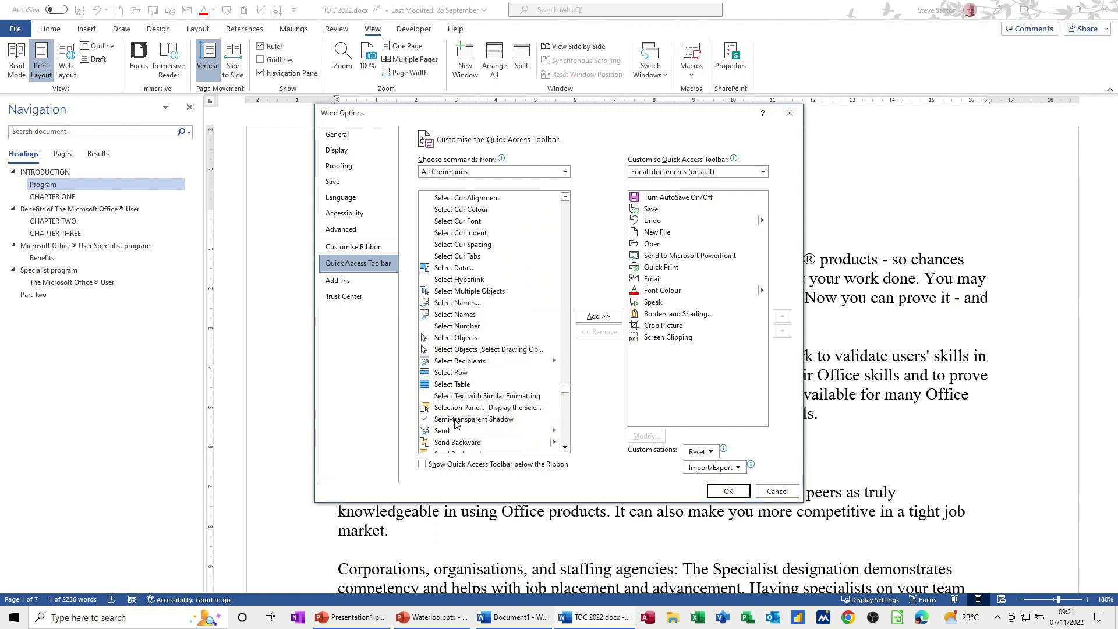
left_click(565, 447)
left_click(565, 447)
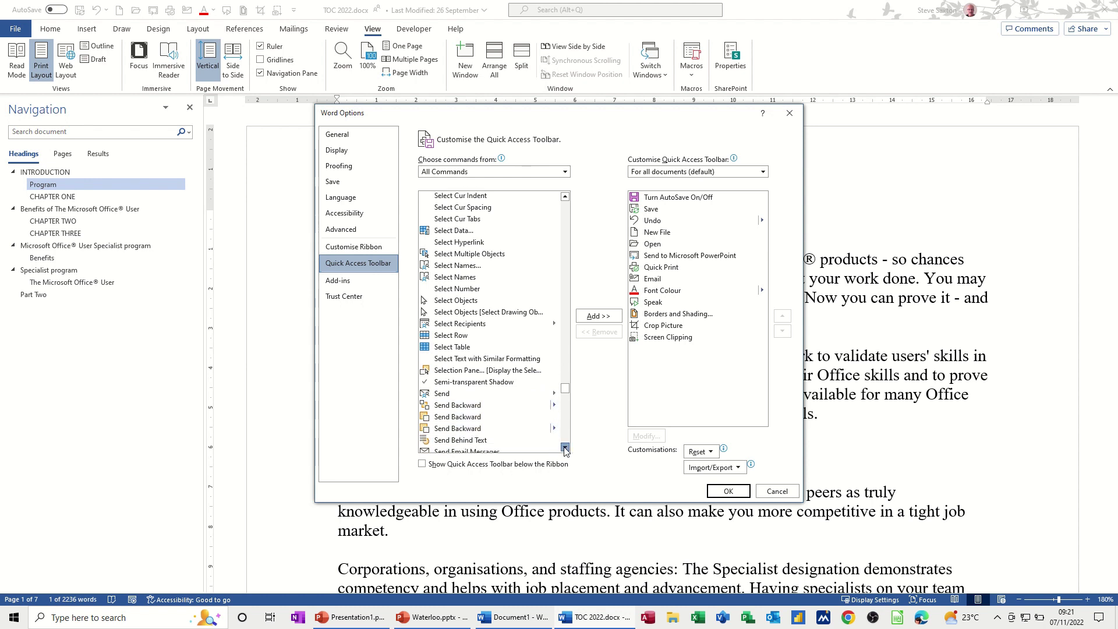
left_click(564, 447)
left_click(564, 448)
left_click(564, 447)
left_click(564, 447)
left_click(565, 447)
left_click(503, 435)
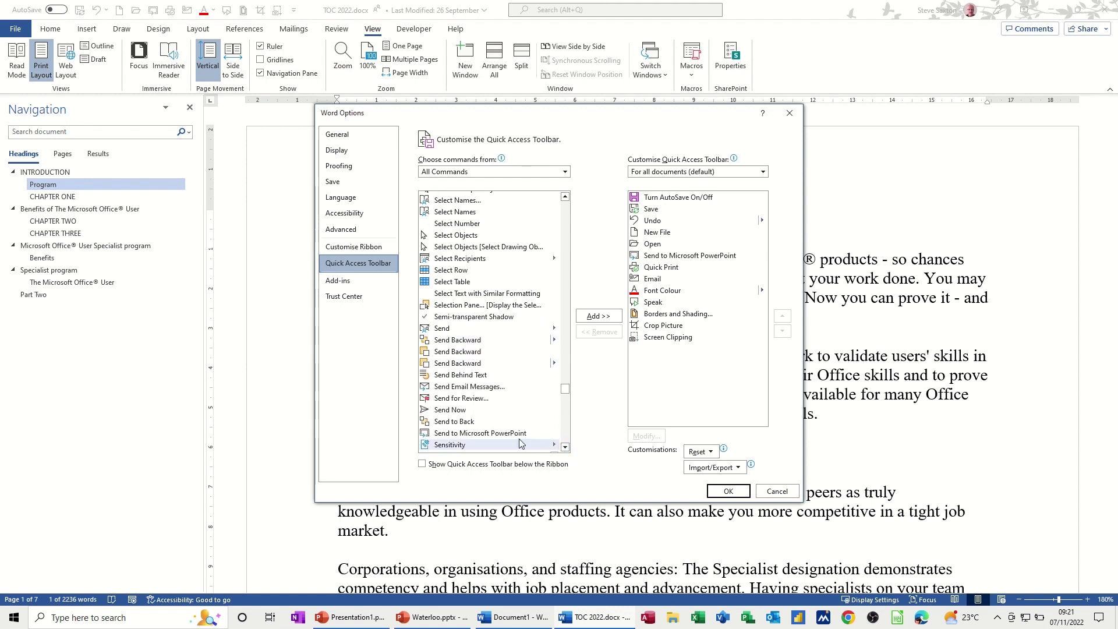
left_click(596, 317)
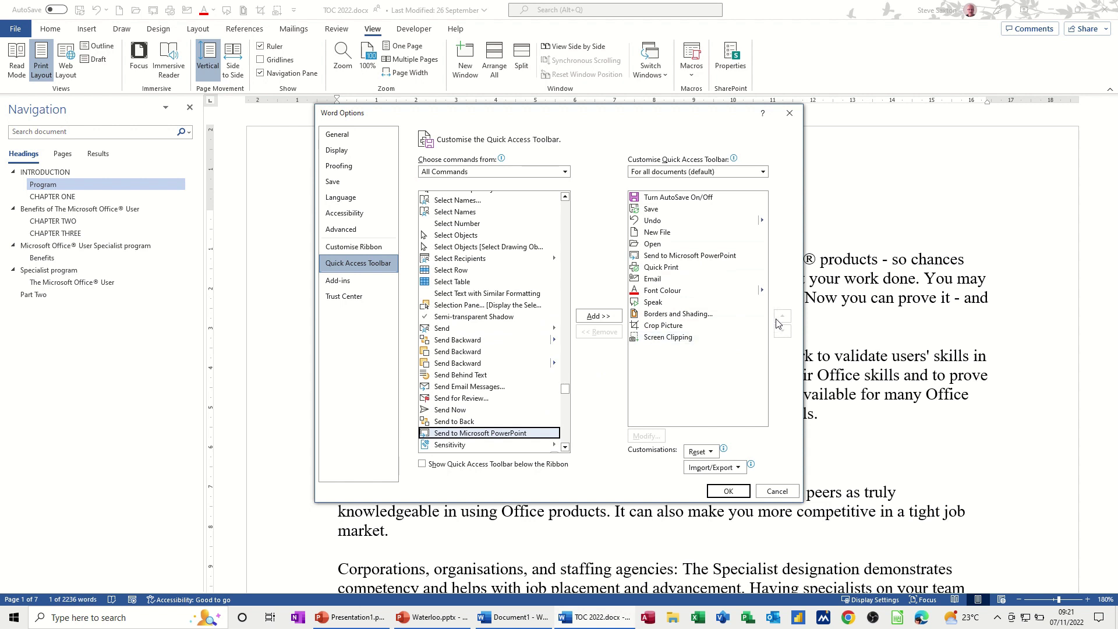
left_click(771, 493)
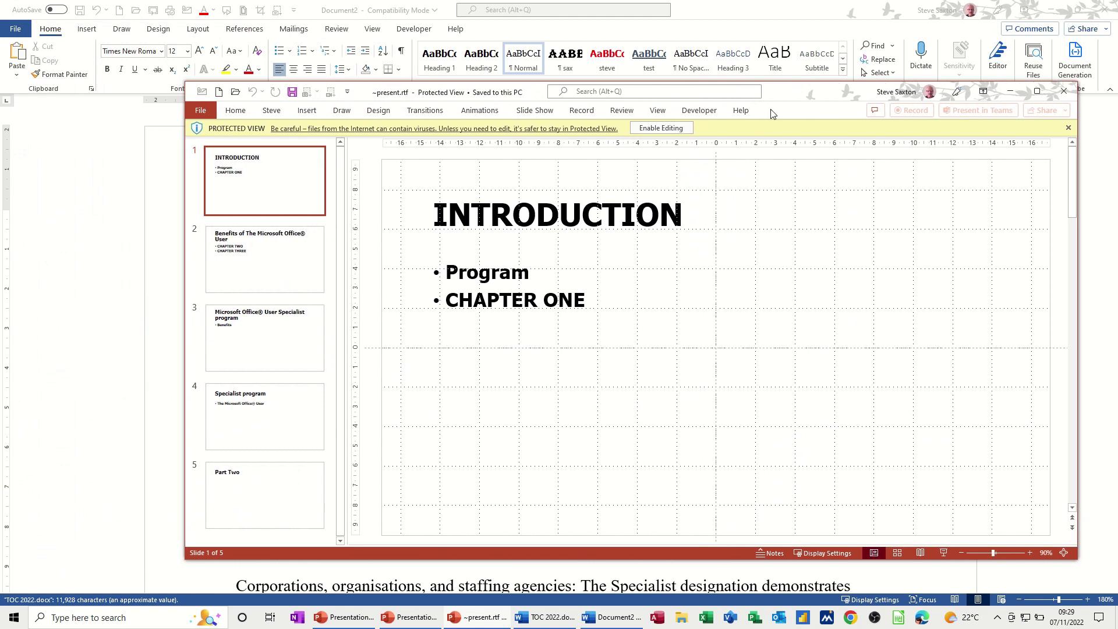
Step: Enable editing of the generated five-slide presentation and display it in Outline View
left_click(672, 128)
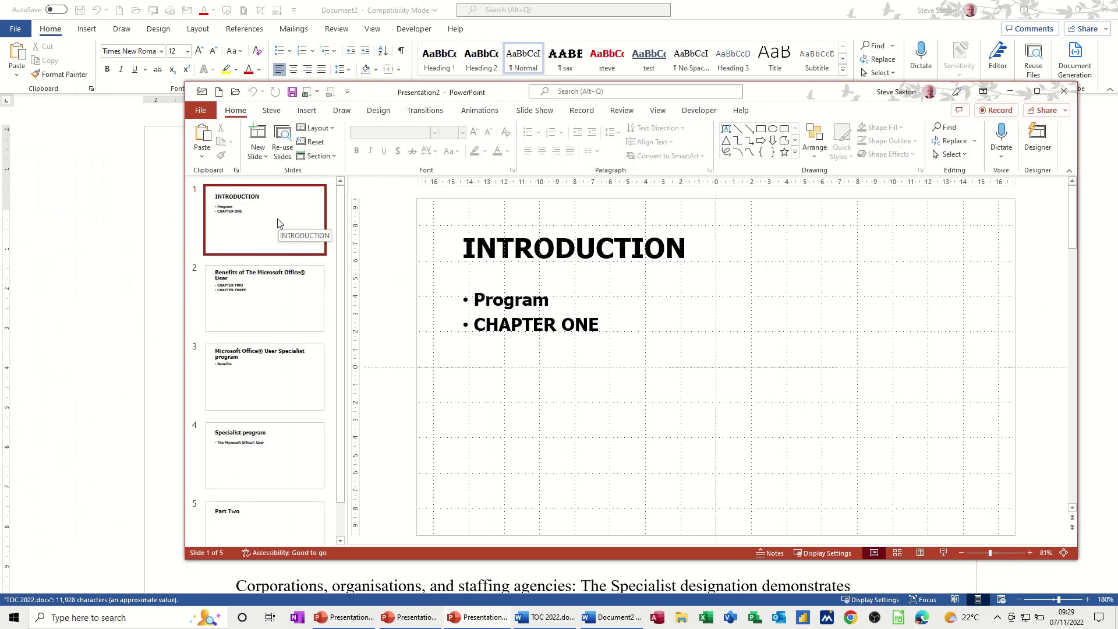
left_click(658, 111)
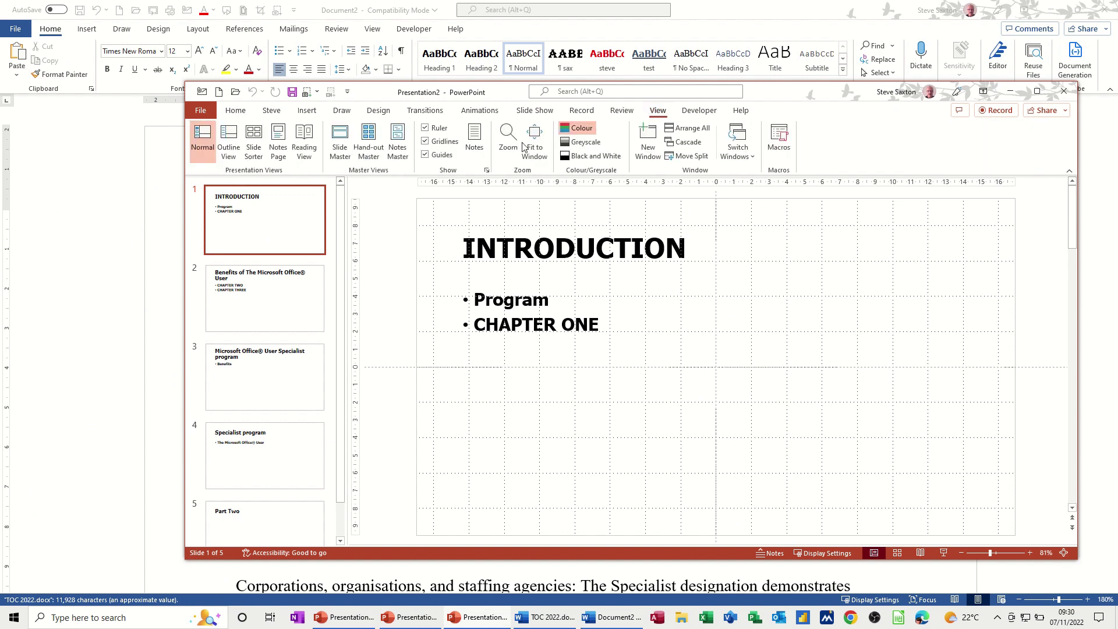
left_click(229, 143)
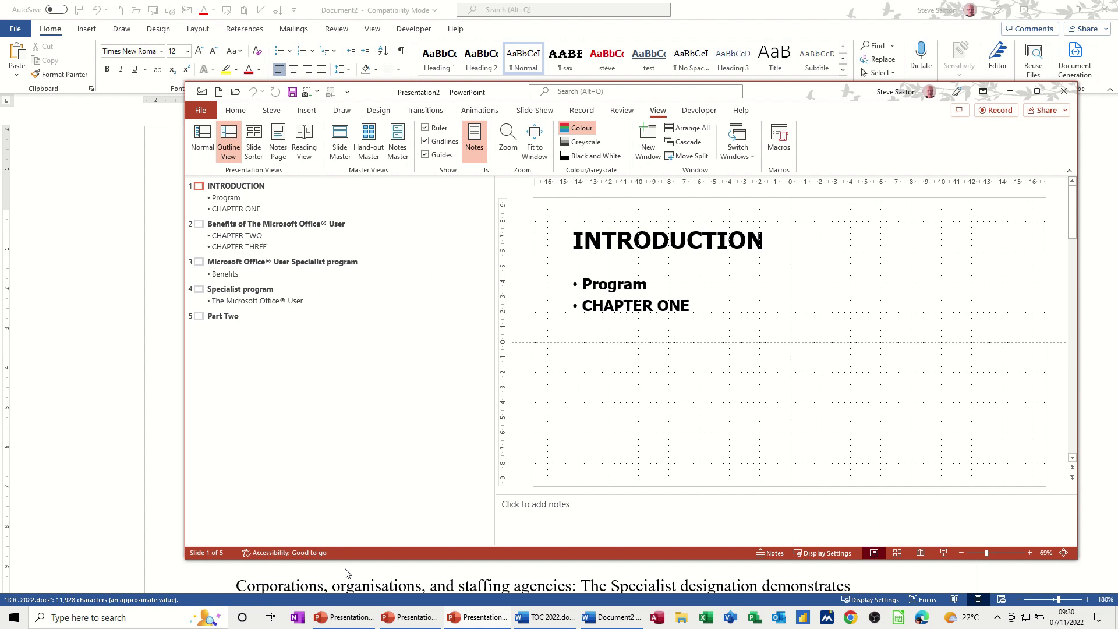
key("alt+Tab")
Step: Copy Word's Microsoft Office User Specialist paragraph into the INTRODUCTION slide's speaker notes
double_click(200, 383)
key("ctrl+c")
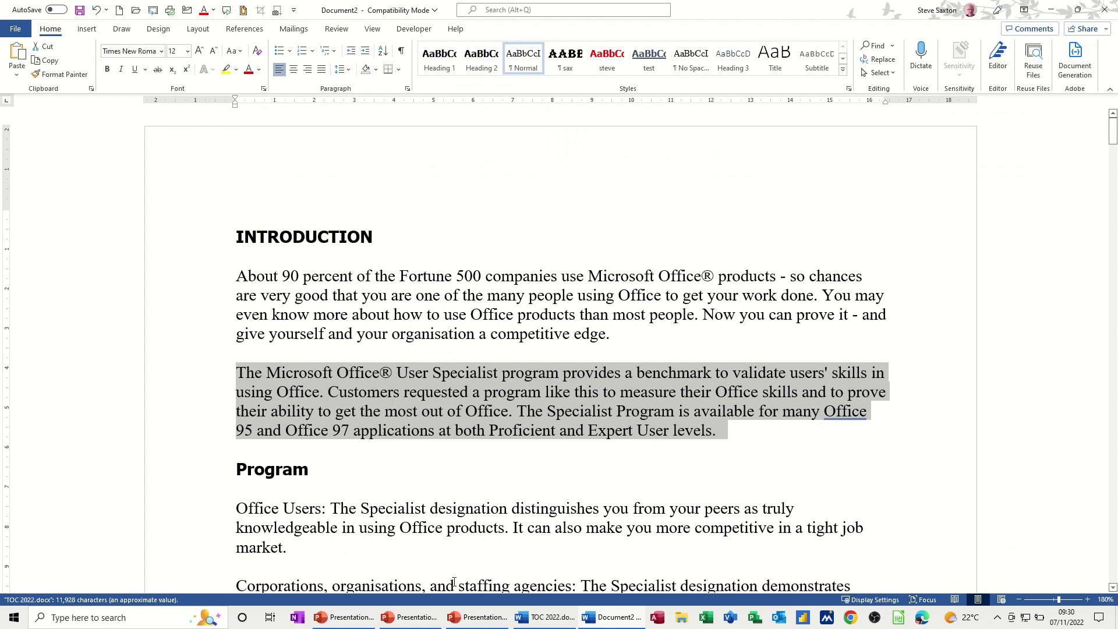
left_click(471, 612)
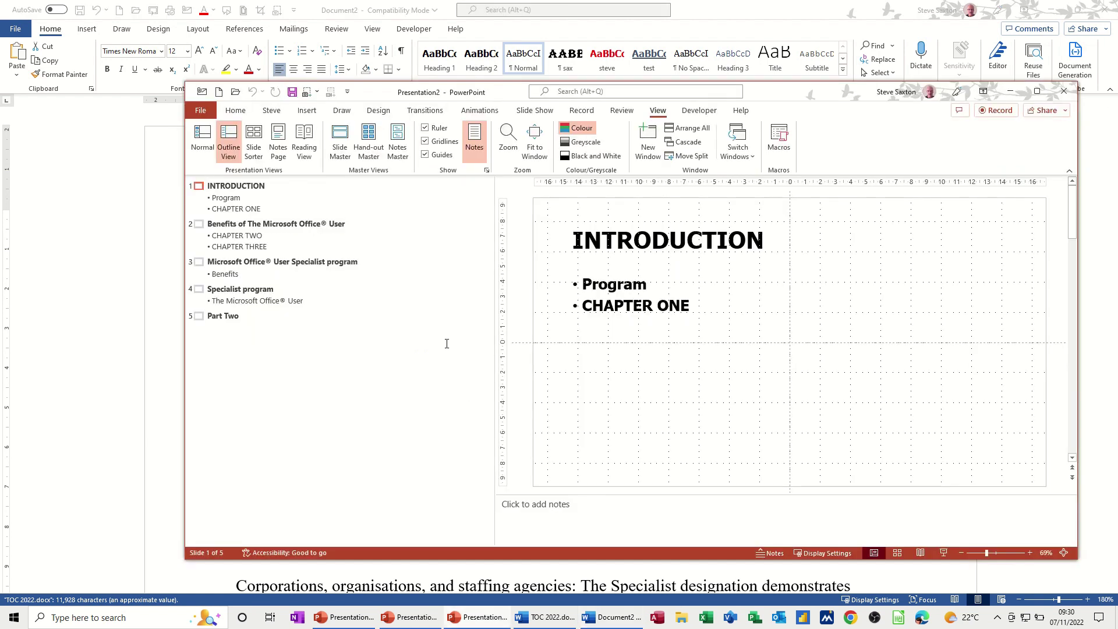
left_click(597, 512)
key("ctrl+v")
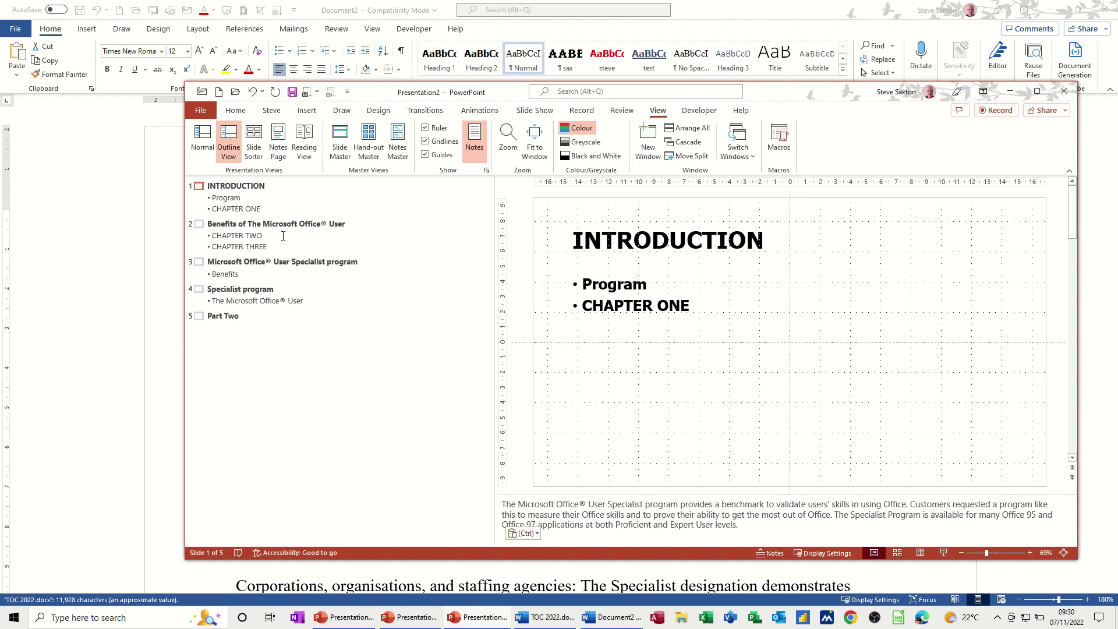